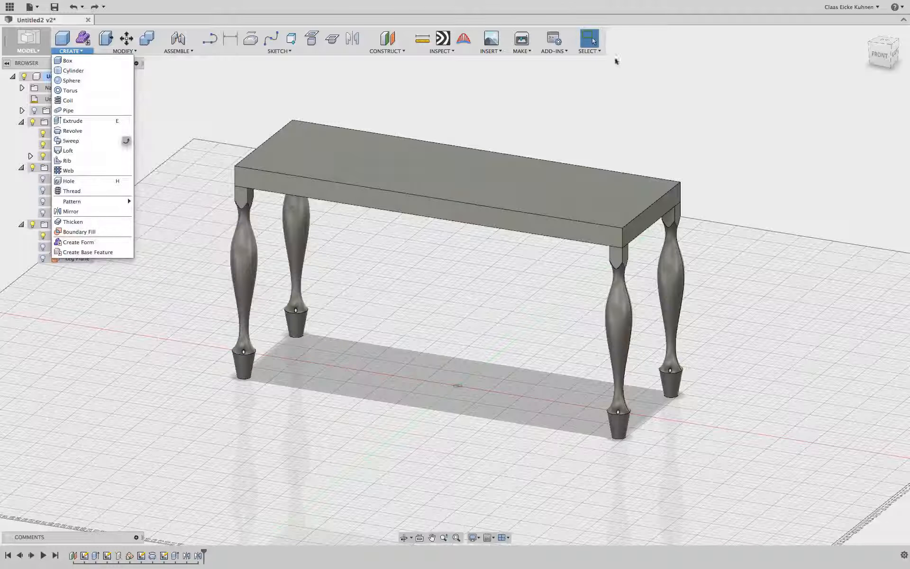
- Start a sketch on the table top's long front face and draw a diagonal line across its upper right corner
left_click(451, 116)
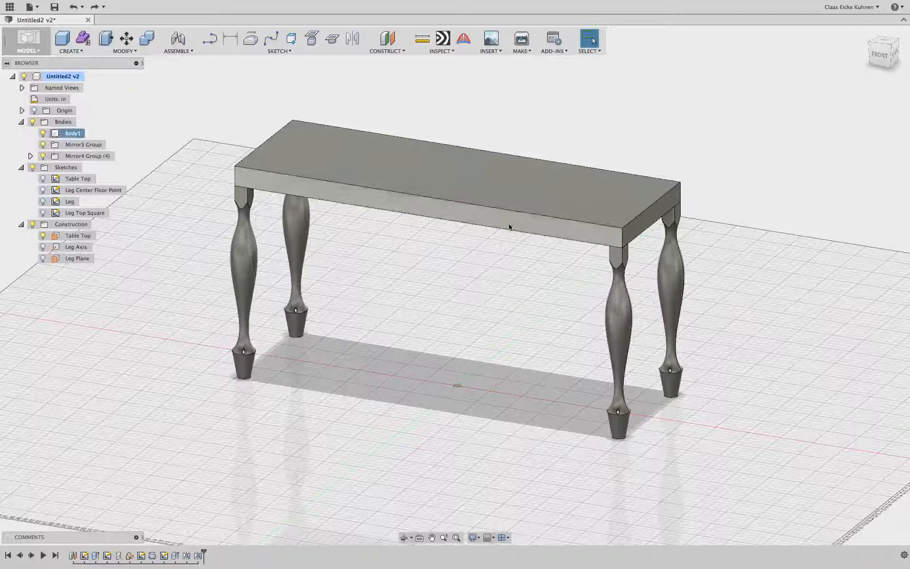
left_click(211, 38)
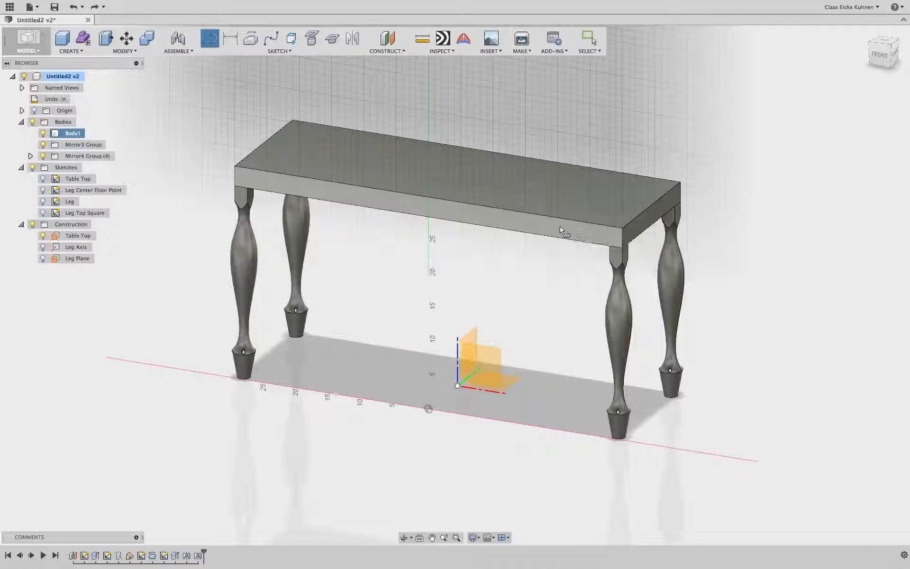
left_click(560, 230)
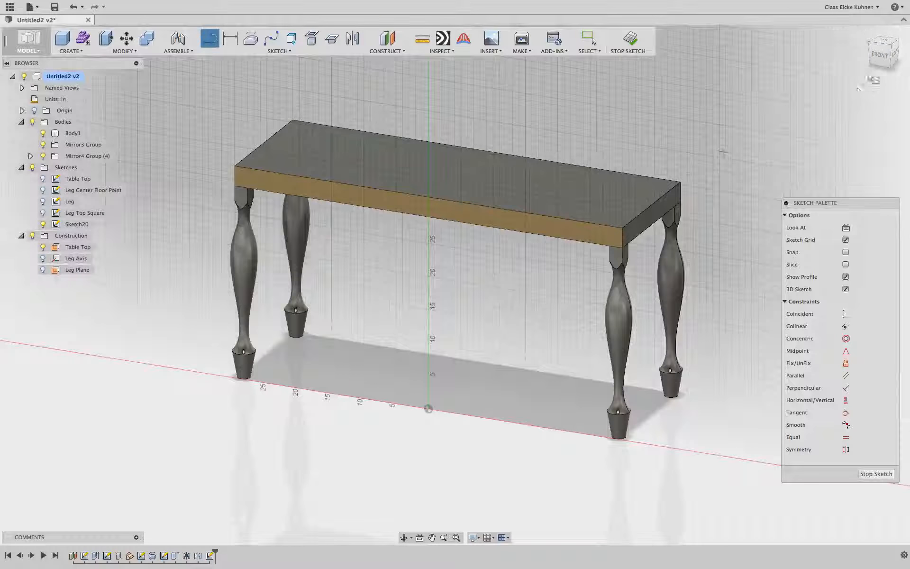
scroll(683, 180, "up", 5)
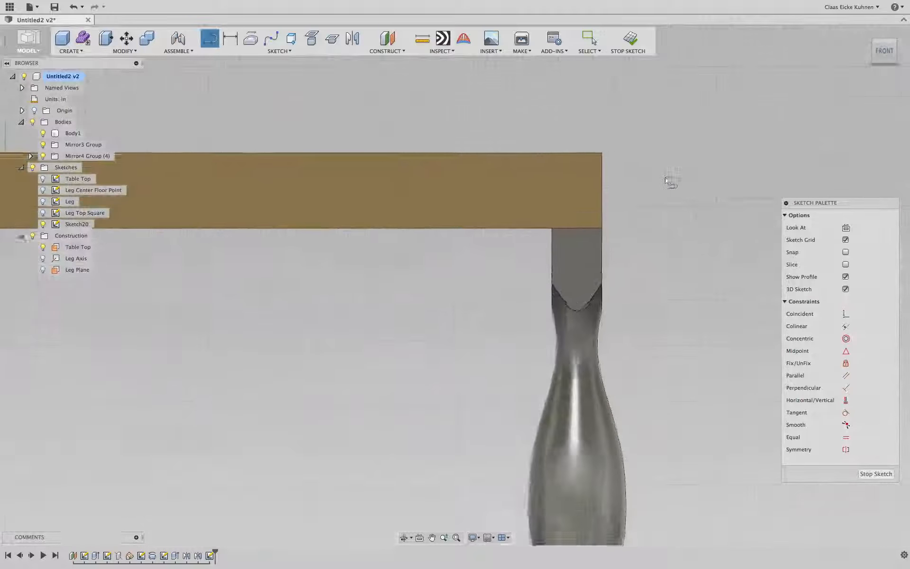
left_click(550, 138)
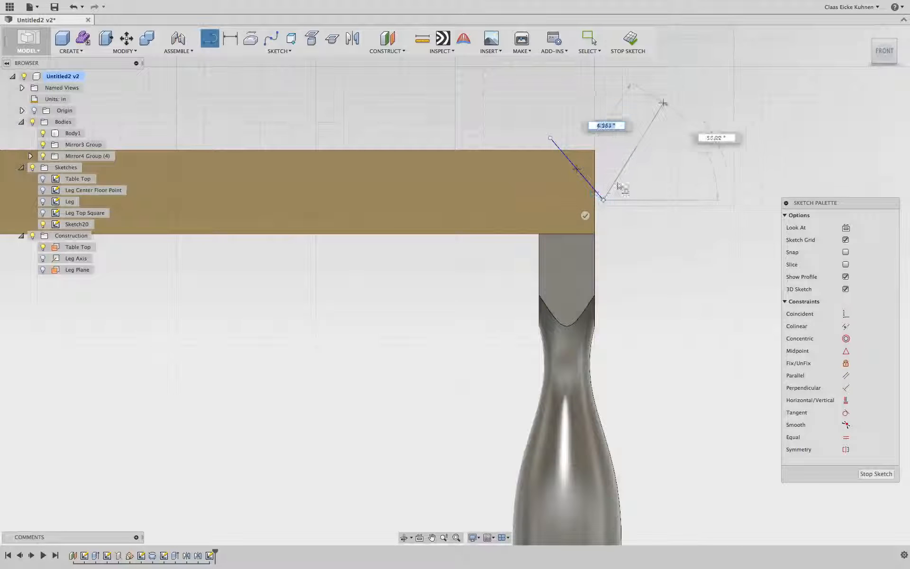
left_click(603, 200)
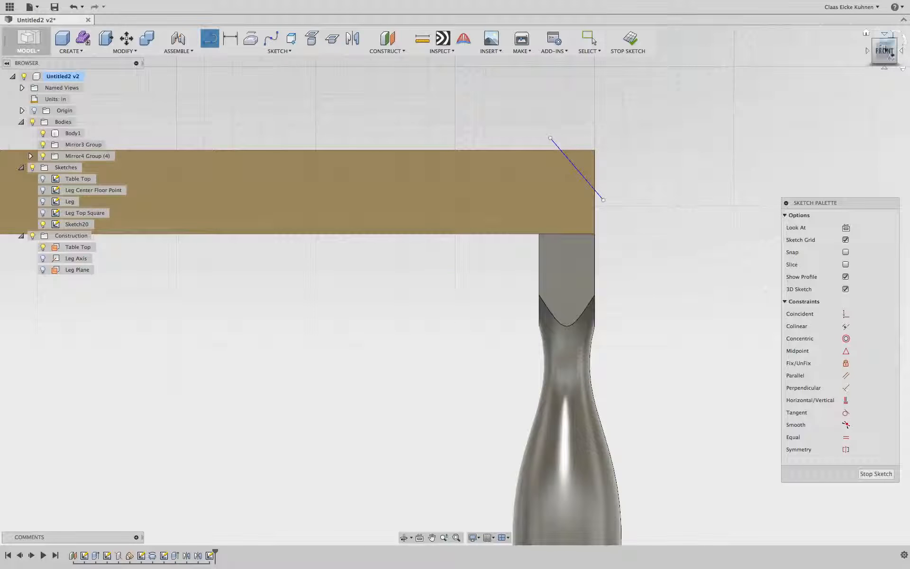
- Attach the diagonal line's endpoints to the front face's top and side edges, and finish the sketch
middle_click_drag(755, 110, 727, 190, "shift")
scroll(725, 188, "down", 3)
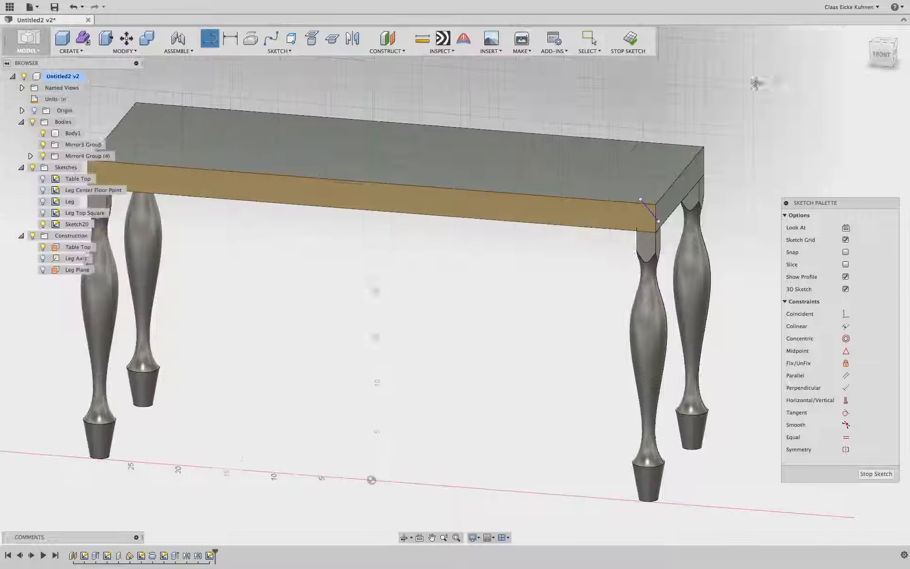
middle_click_drag(719, 80, 647, 87)
scroll(638, 81, "up", 6)
scroll(560, 266, "down", 1)
middle_click_drag(561, 261, 576, 130)
key("Escape")
left_click_drag(491, 293, 494, 303)
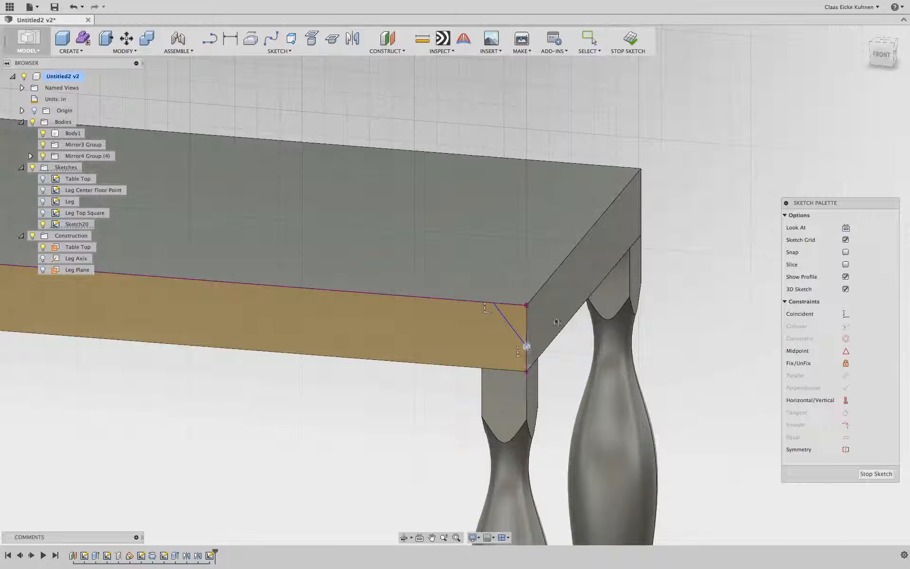
left_click(631, 42)
- Sweep the triangular corner profile along the table top's adjacent short upper edge as a cut, with a distance of about 0.64
scroll(600, 204, "down", 4)
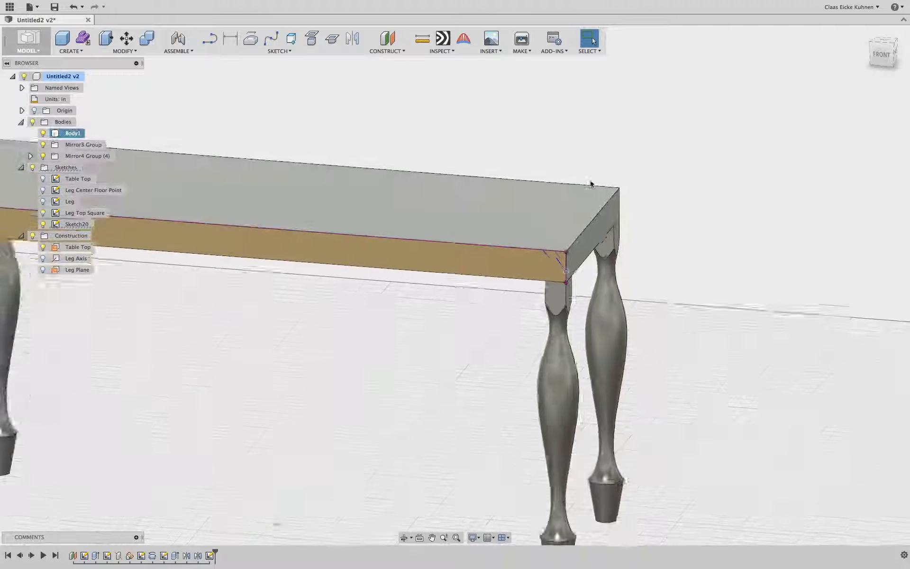
scroll(451, 187, "down", 5)
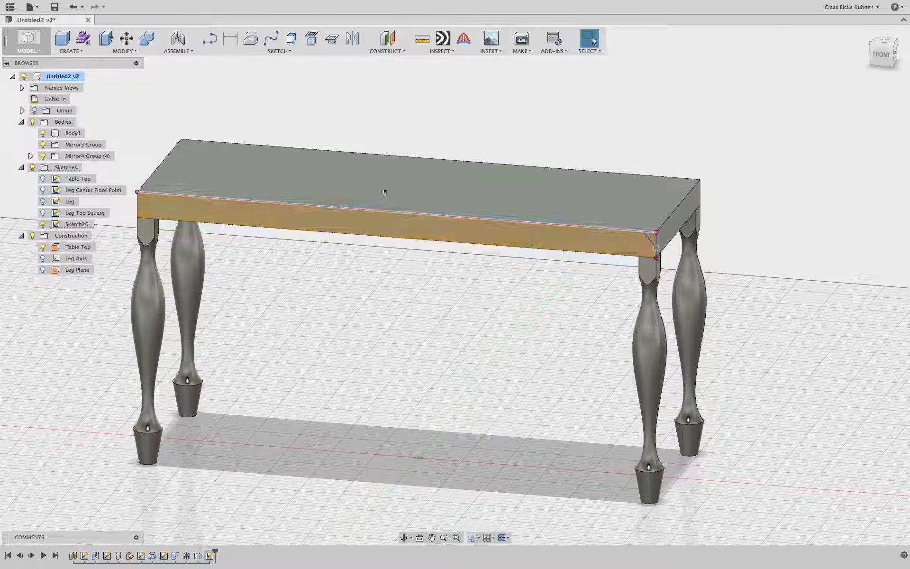
left_click(81, 56)
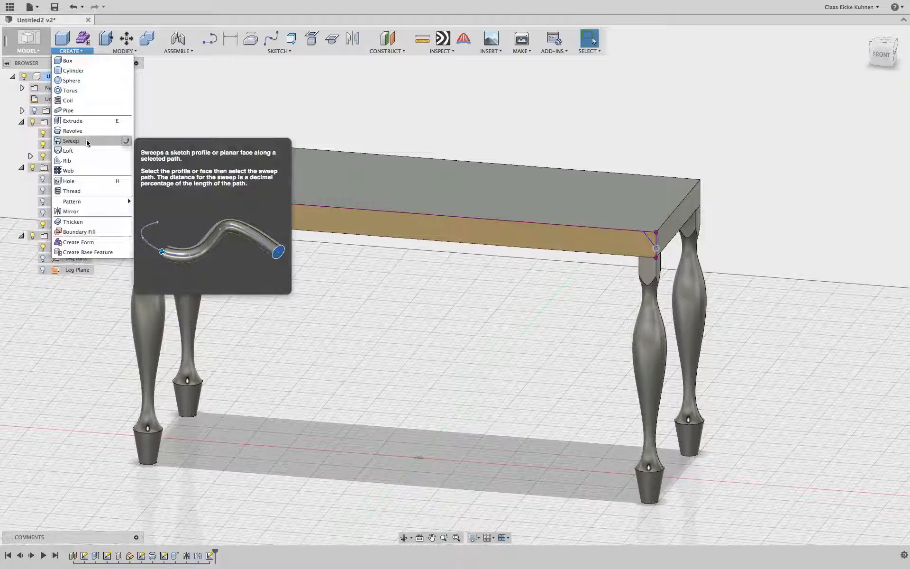
left_click(71, 141)
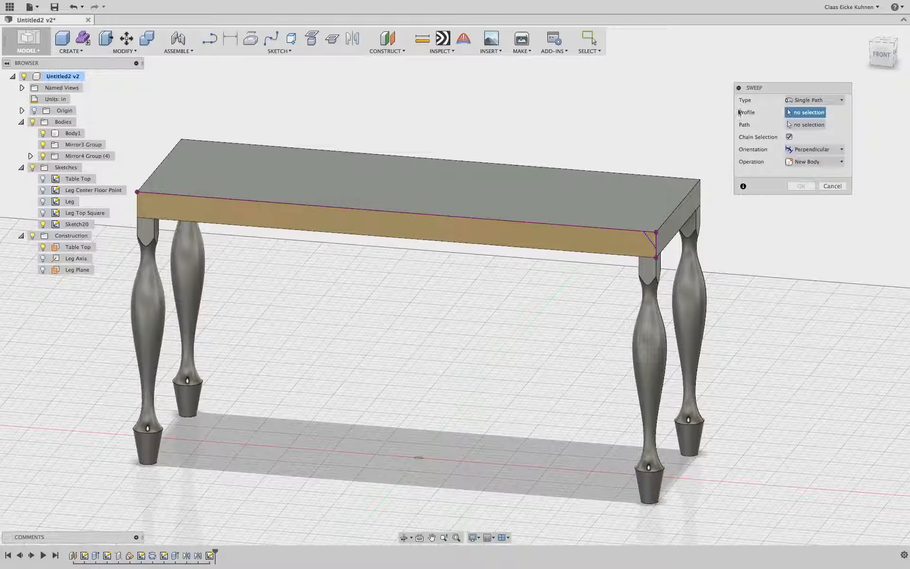
left_click(653, 241)
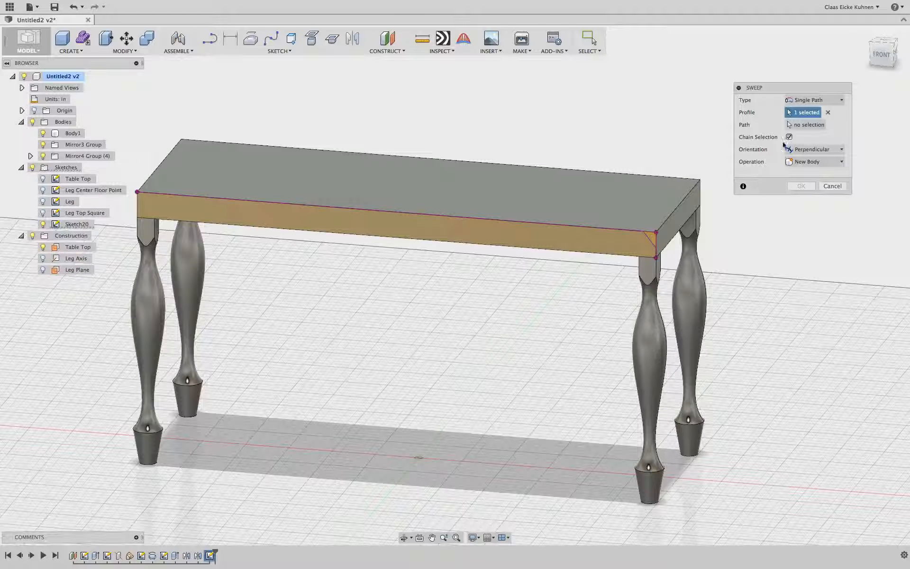
left_click(806, 125)
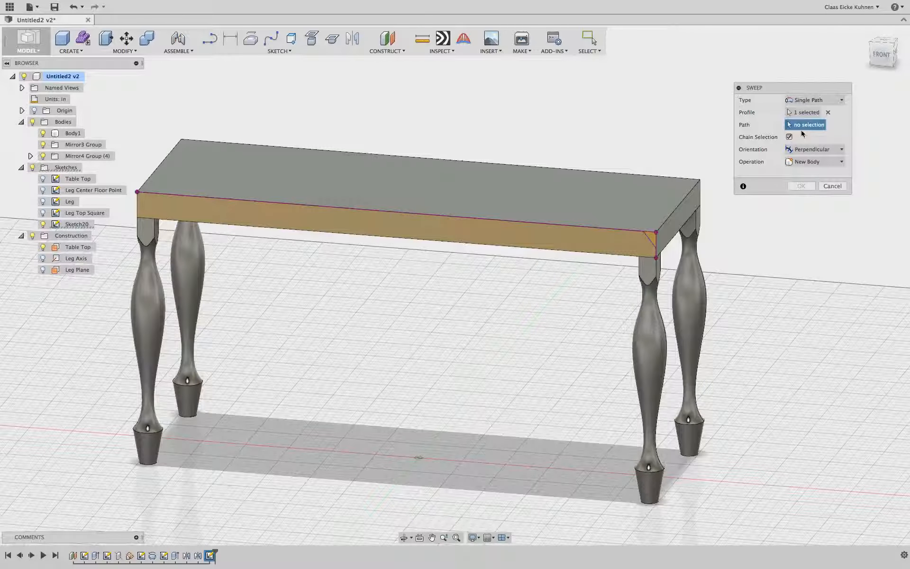
left_click(685, 198)
mouse_move(704, 178)
left_mouse_down()
mouse_move(687, 199)
mouse_move(703, 192)
left_mouse_up()
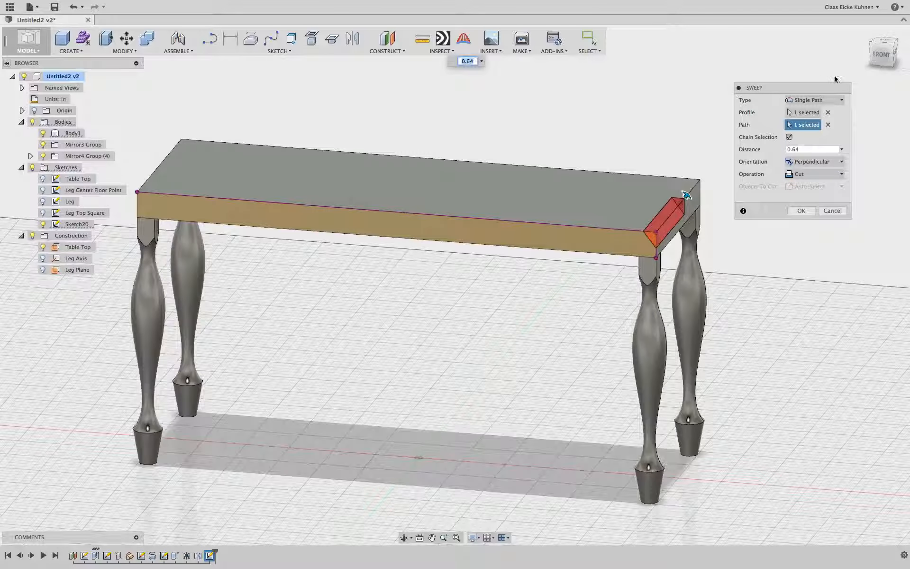
left_click_drag(877, 56, 840, 247)
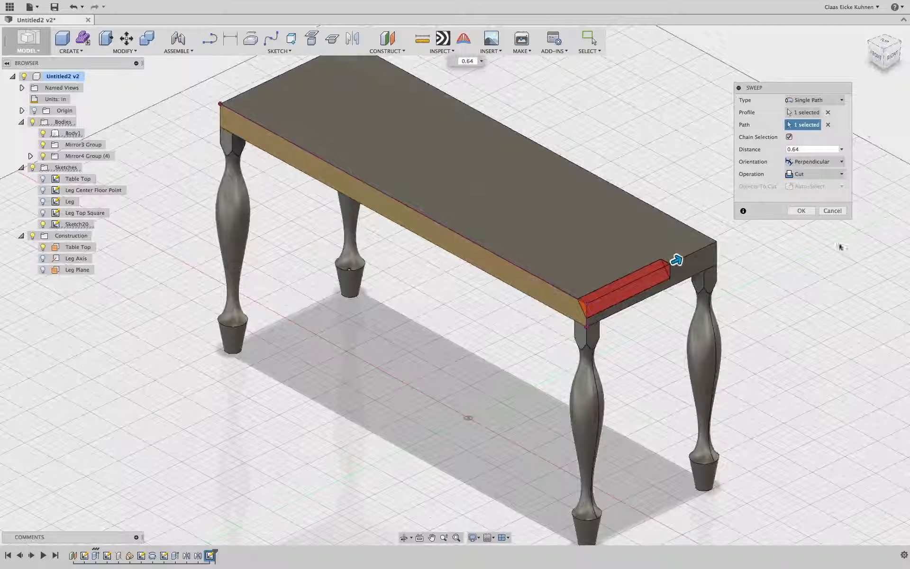
left_click(802, 210)
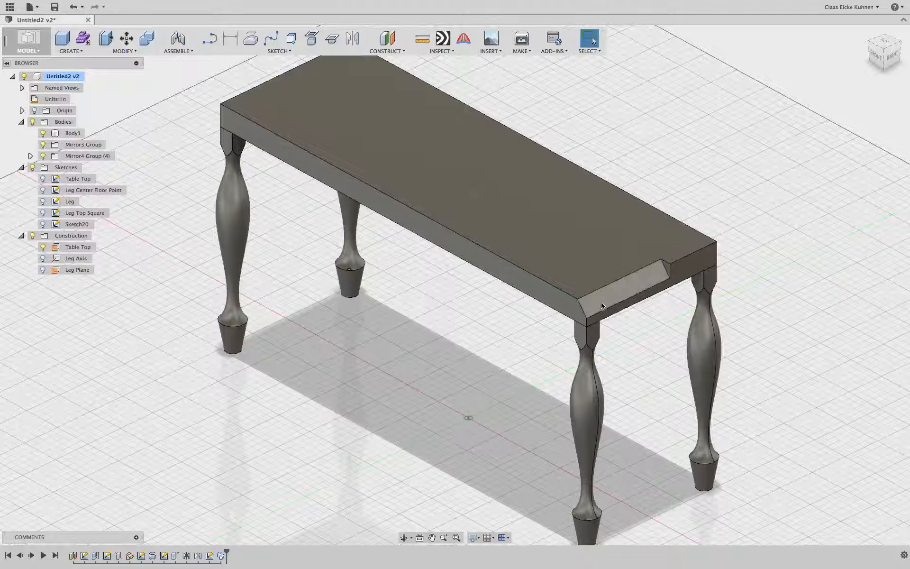
- Edit the sweep cut and set its distance to 1.00 so it spans the whole short edge
left_click(630, 279)
key("Escape")
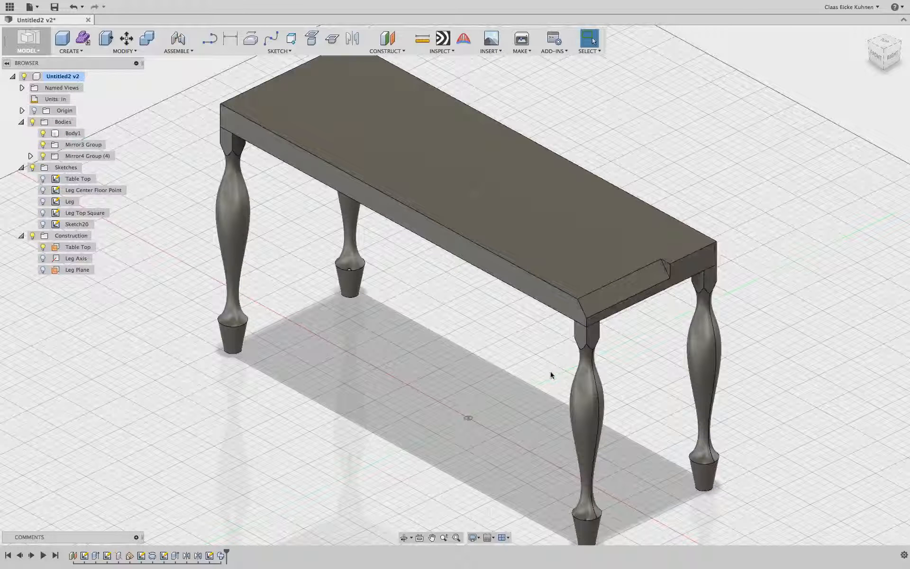
right_click(219, 559)
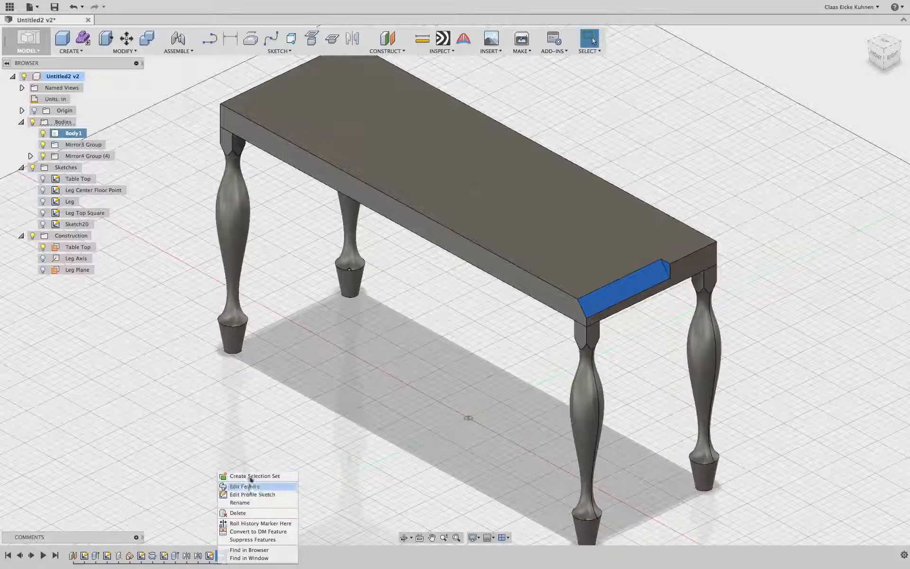
left_click(237, 486)
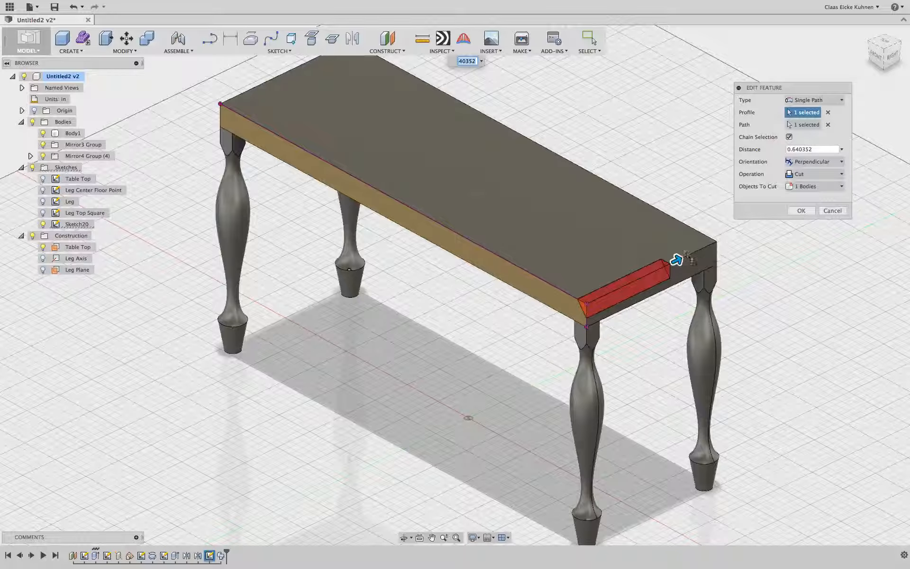
left_click_drag(677, 260, 723, 237)
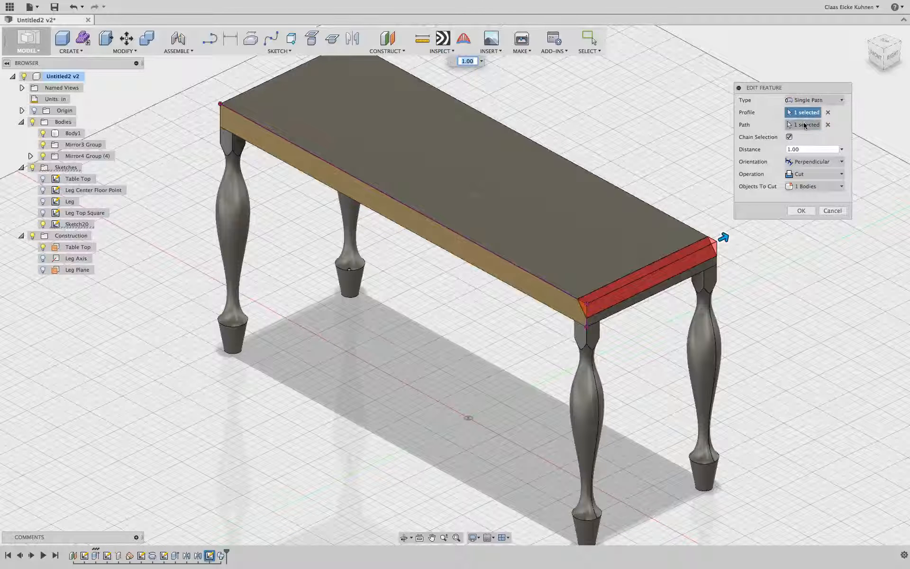
- Try to extend the sweep's path around the corner along the table top's long rear edge and the opposite short edge
left_click(805, 124)
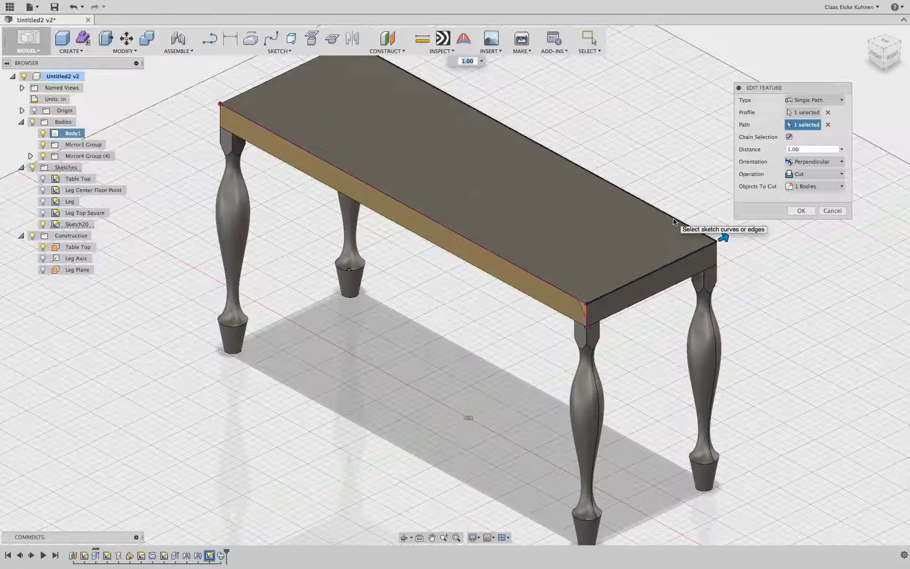
left_click_drag(722, 237, 519, 135)
scroll(659, 149, "down", 3)
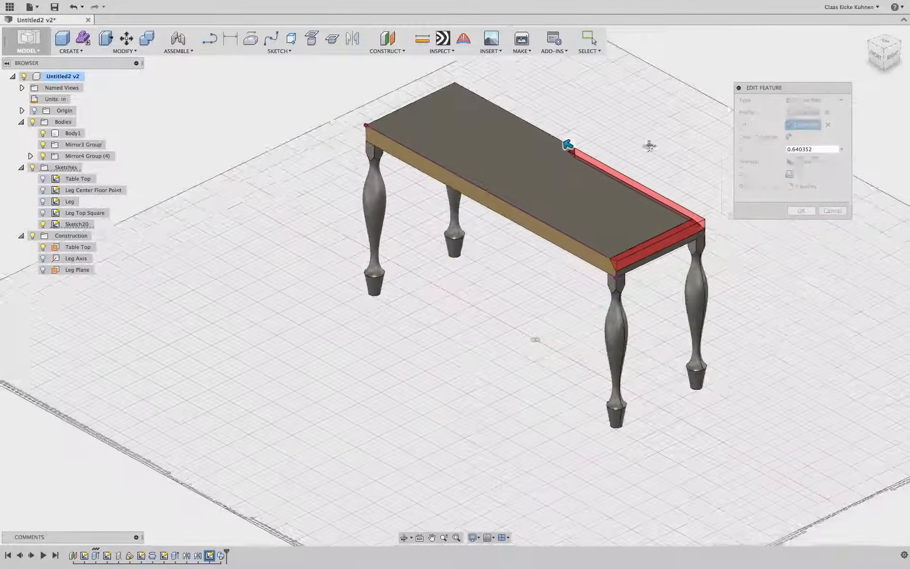
middle_click_drag(651, 146, 680, 184)
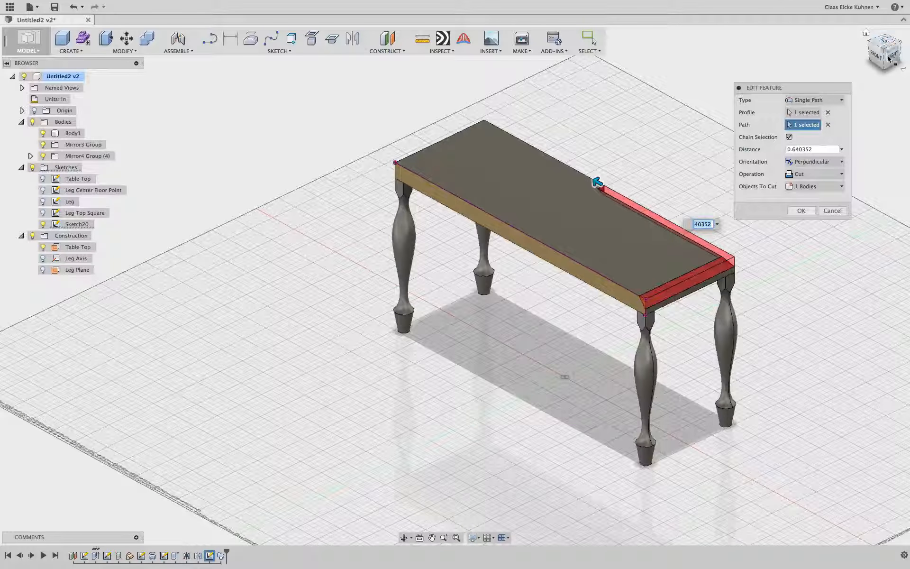
left_click_drag(889, 58, 820, 157)
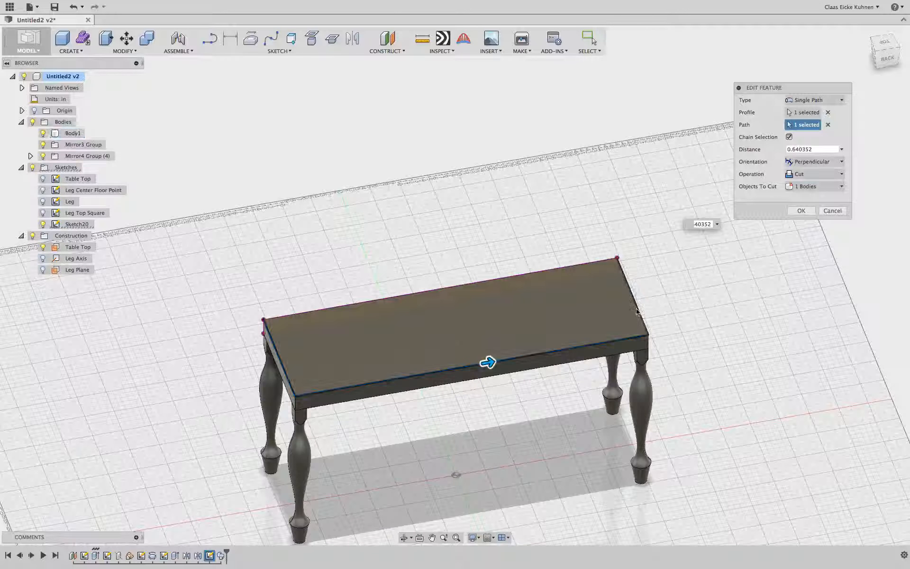
- Try to apply the extended sweep cut with a distance of 0
type("0")
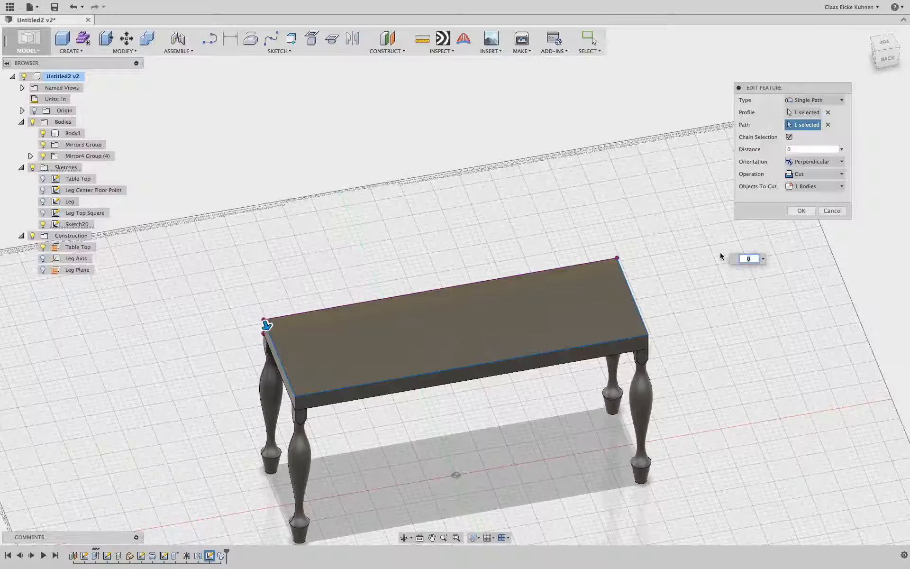
scroll(721, 337, "up", 3)
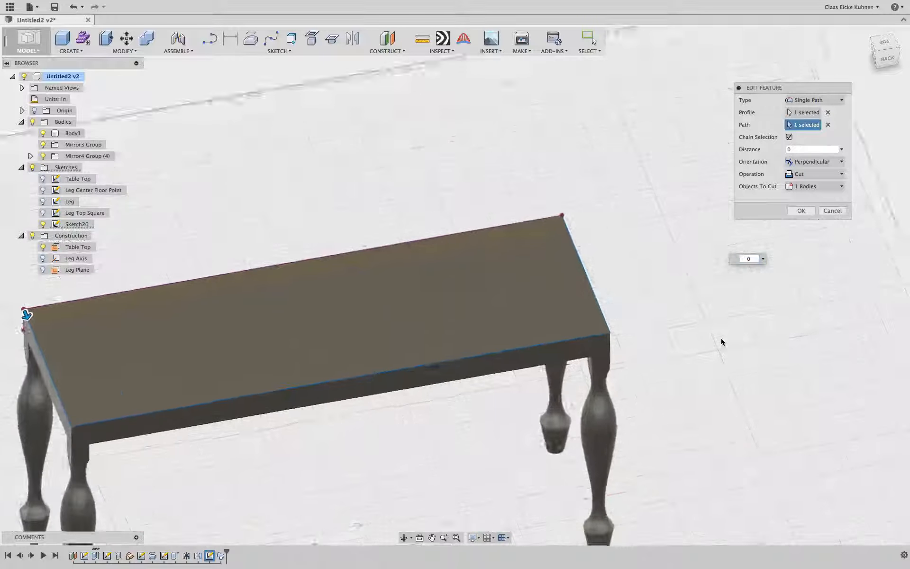
scroll(721, 338, "down", 2)
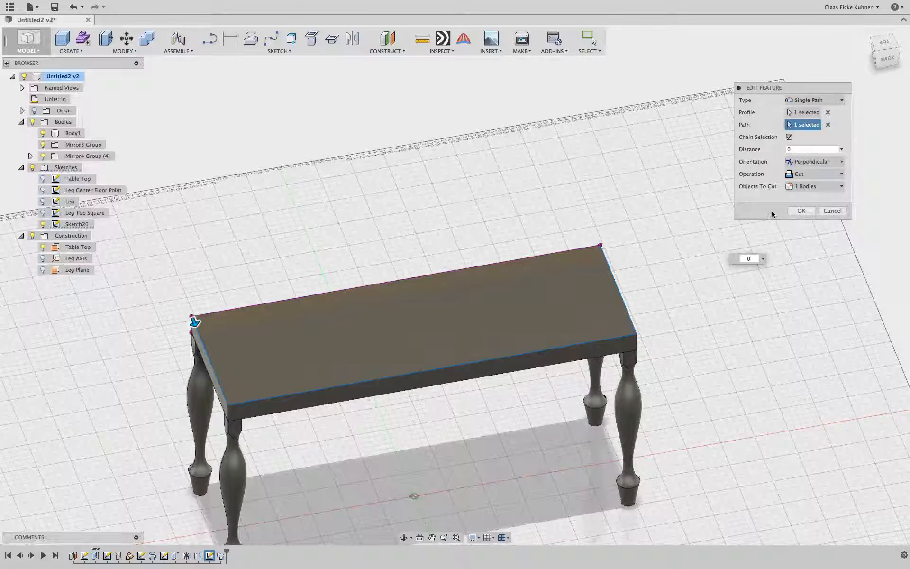
left_click(799, 210)
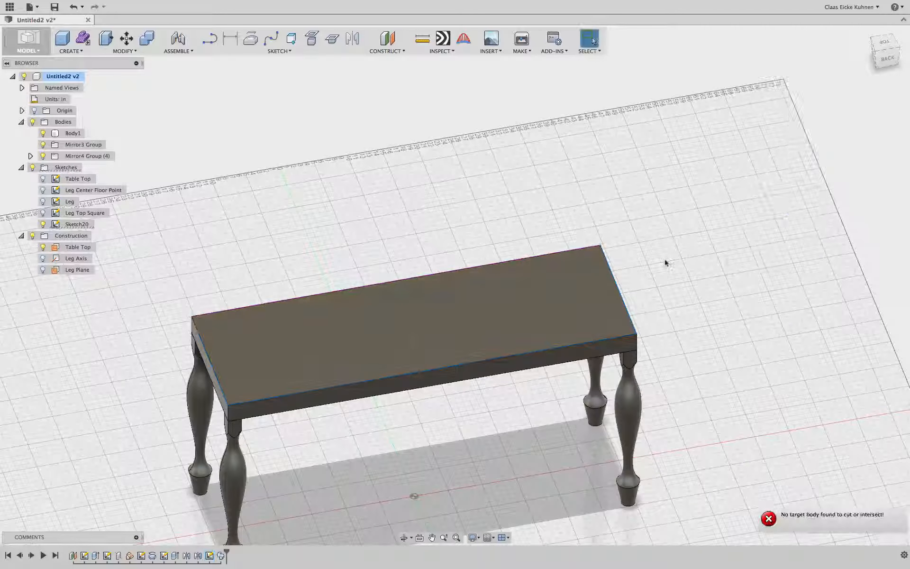
left_click(809, 526)
left_click(866, 529)
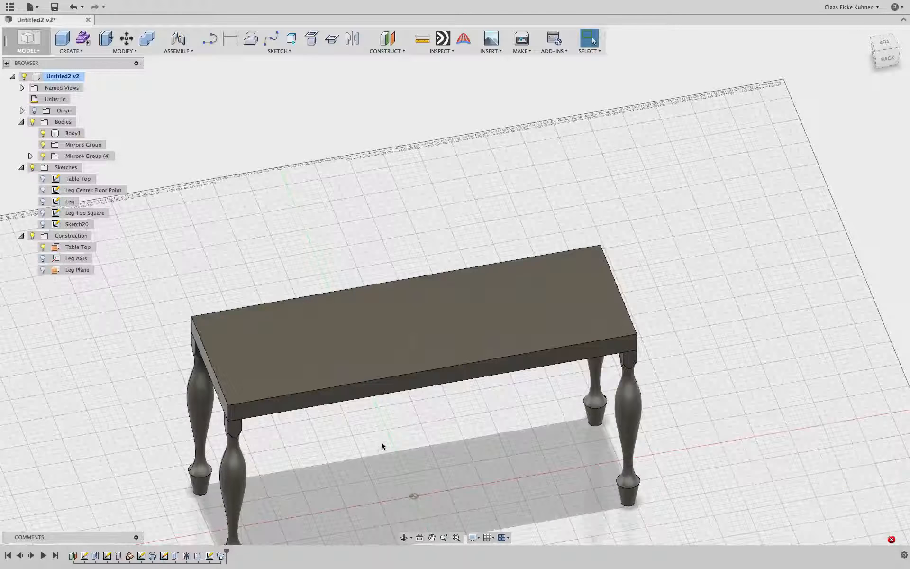
- Edit the sweep cut and extend its path along the long rear edge and the opposite short edge with a distance of 1.00
right_click(225, 559)
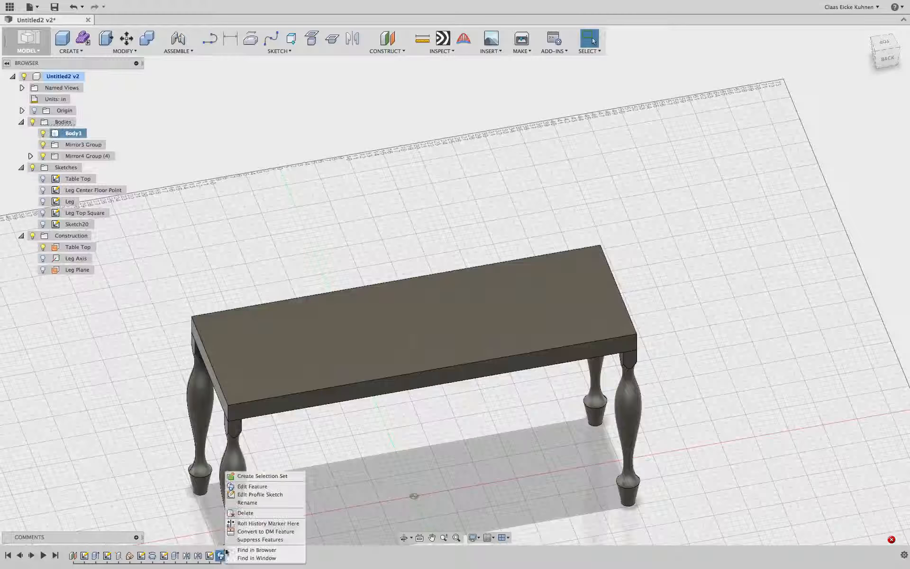
left_click(255, 487)
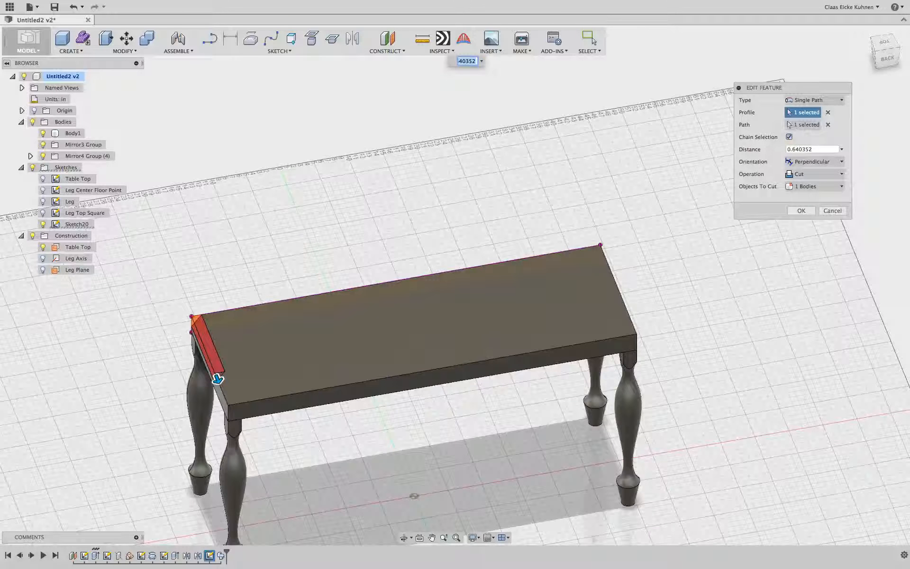
left_click_drag(217, 379, 232, 410)
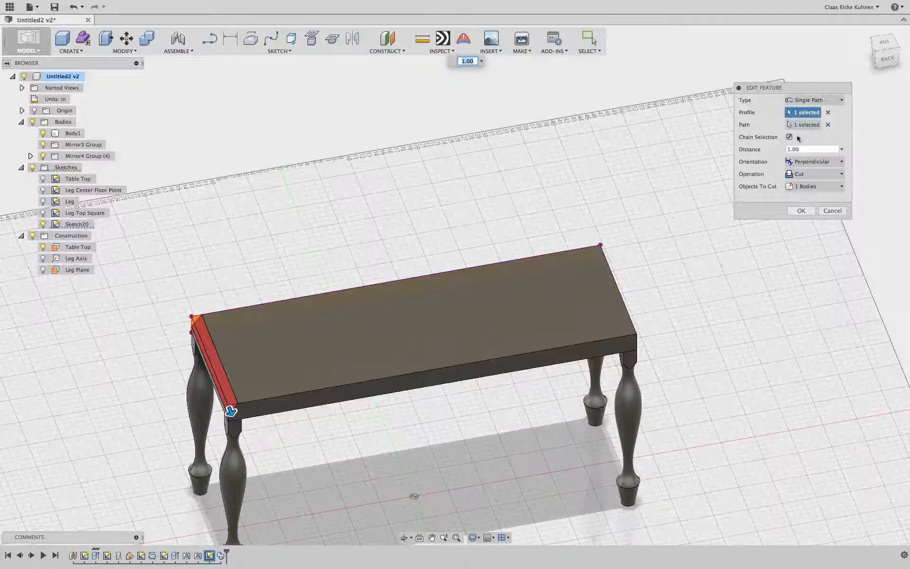
left_click(805, 125)
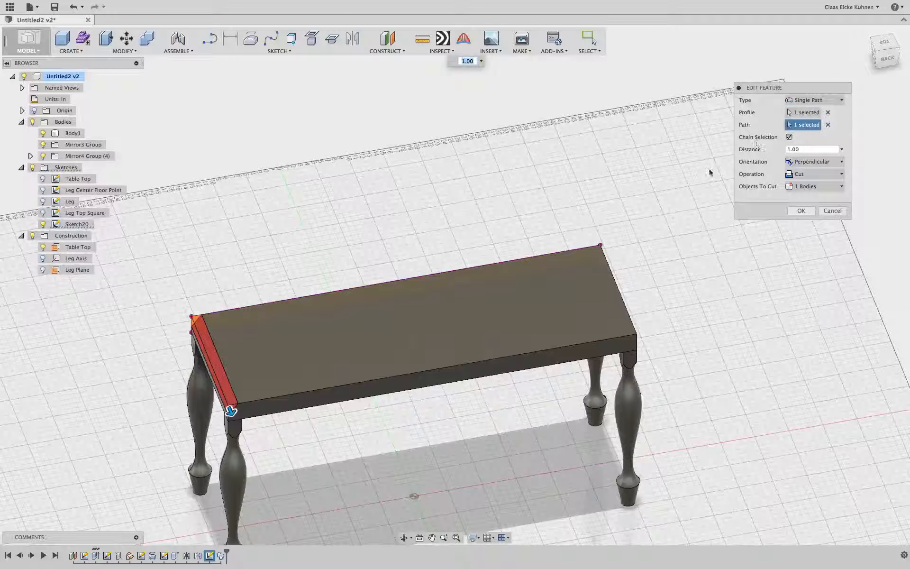
left_click(448, 371)
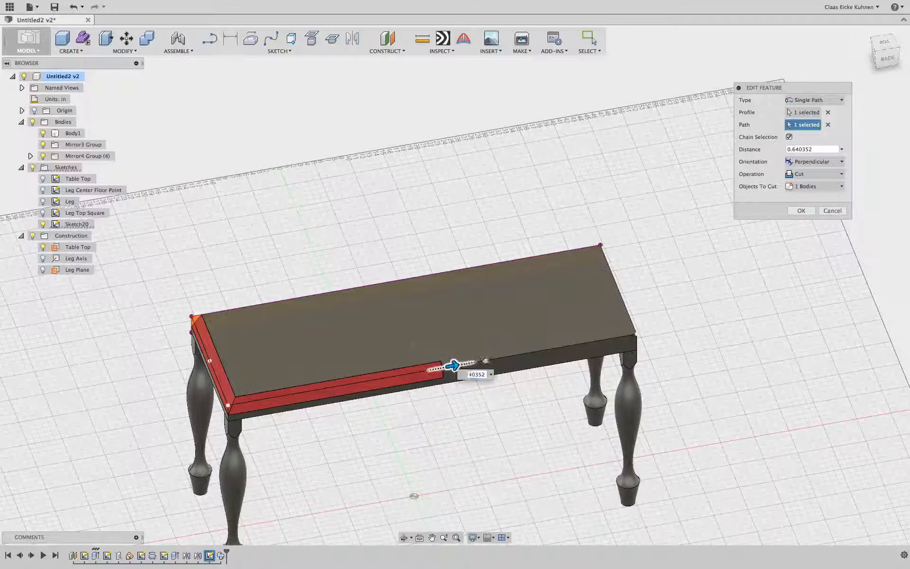
mouse_move(451, 366)
left_mouse_down()
mouse_move(709, 307)
mouse_move(624, 302)
mouse_move(683, 318)
mouse_move(617, 285)
mouse_move(630, 270)
left_mouse_up()
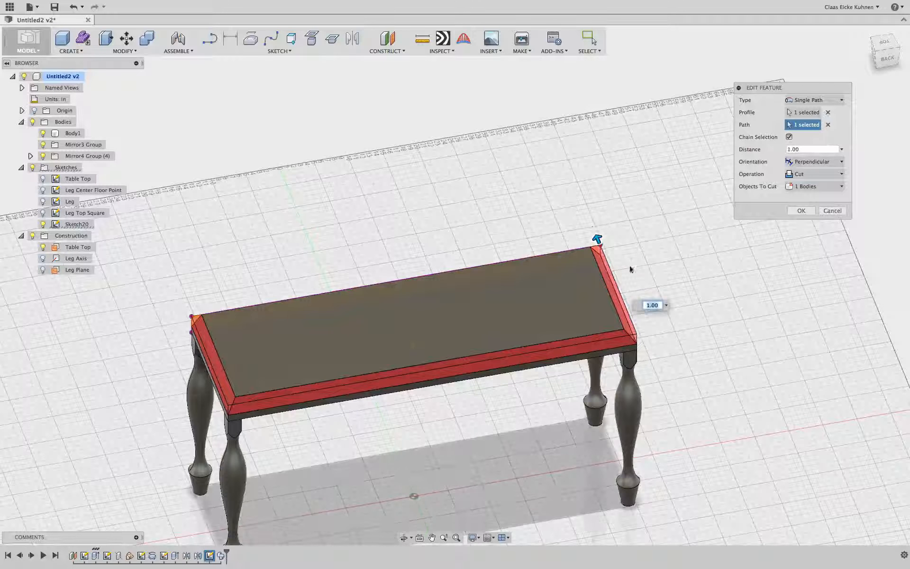
- Add the long front edge to the sweep path and set its distances to 0.00 and 1.00, cutting around the whole table top
left_click(506, 264)
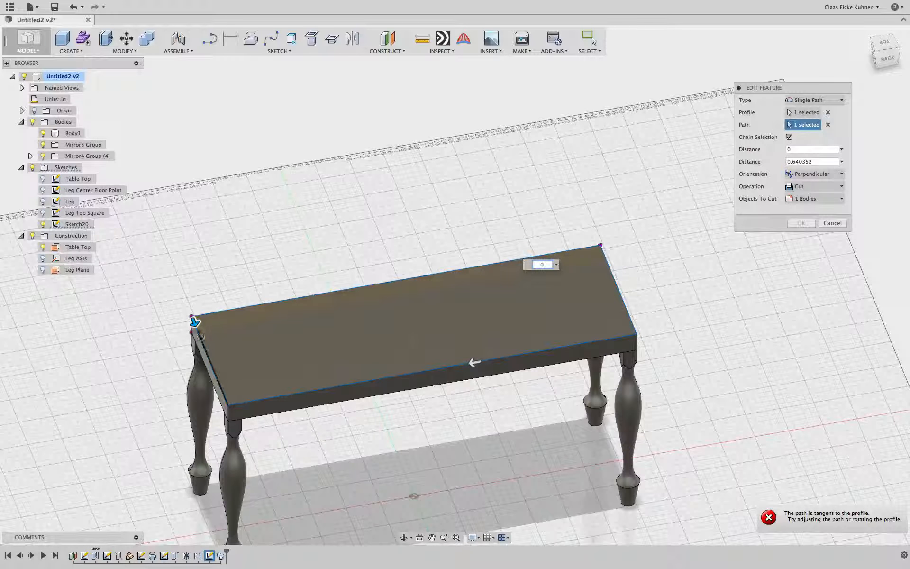
left_click_drag(194, 322, 213, 366)
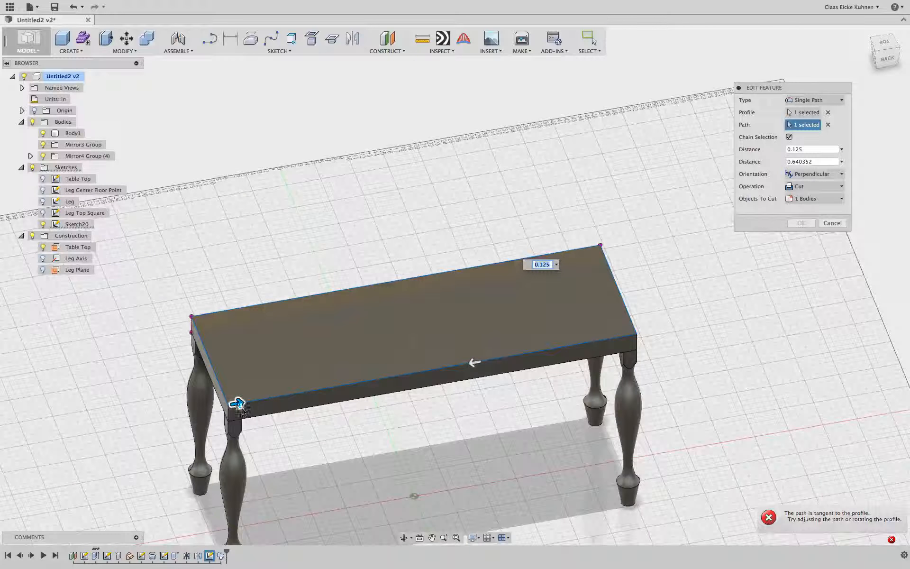
left_click_drag(237, 403, 635, 327)
left_click_drag(626, 259, 311, 295)
left_click_drag(475, 364, 189, 314)
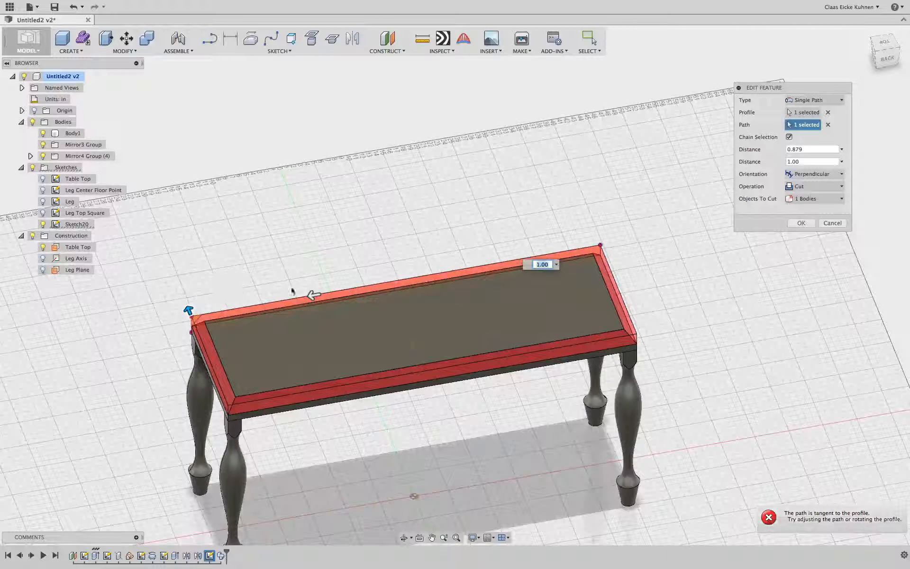
left_click_drag(313, 295, 187, 312)
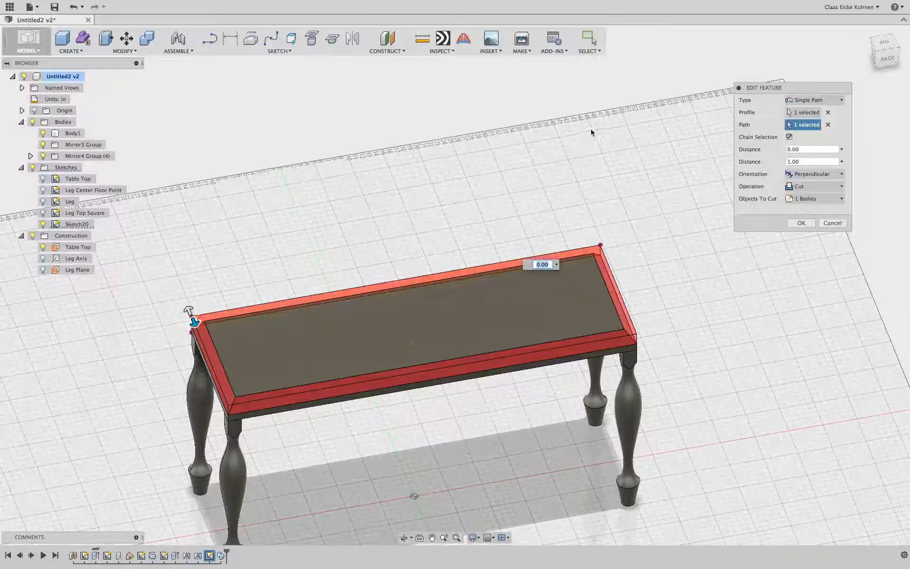
left_click(802, 223)
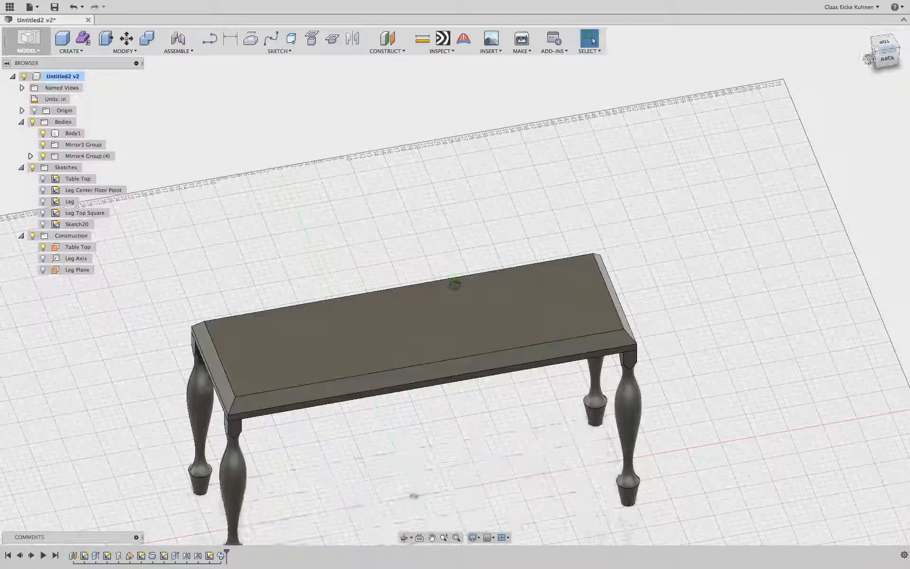
middle_click_drag(453, 285, 427, 265, "shift")
middle_click_drag(731, 218, 739, 280, "shift")
scroll(738, 279, "down", 1)
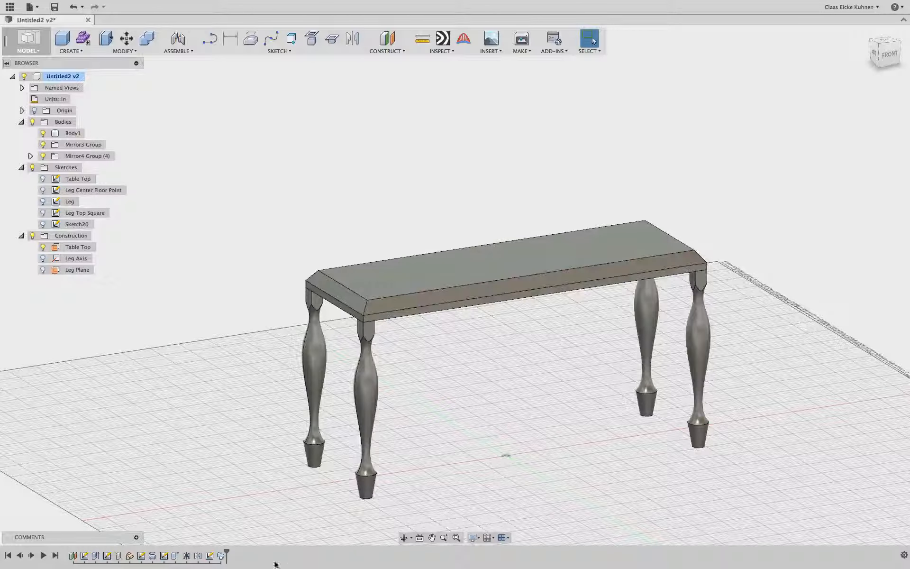
- Delete the sweep cut and apply an equal-distance chamfer to the table top's four upper edges instead
left_click(222, 556)
key("Delete")
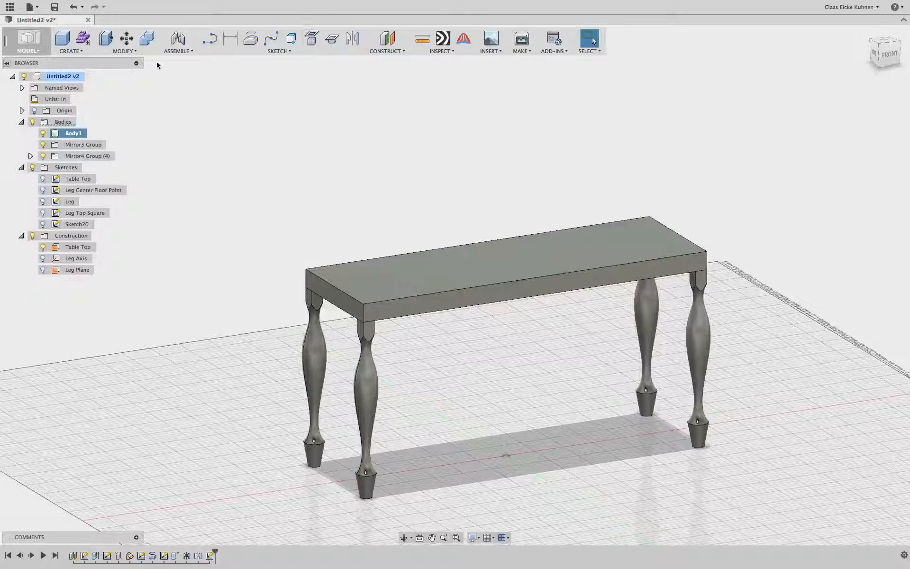
left_click(133, 51)
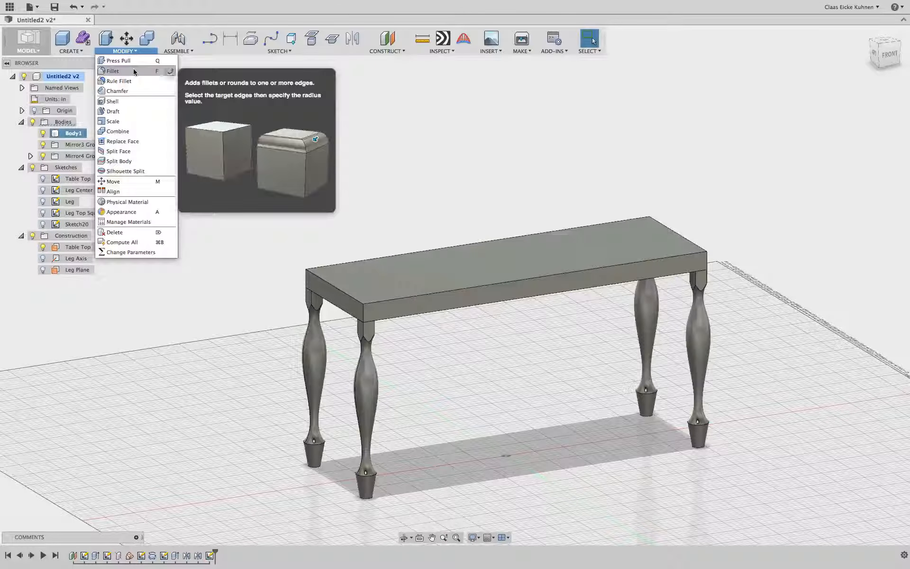
left_click(133, 91)
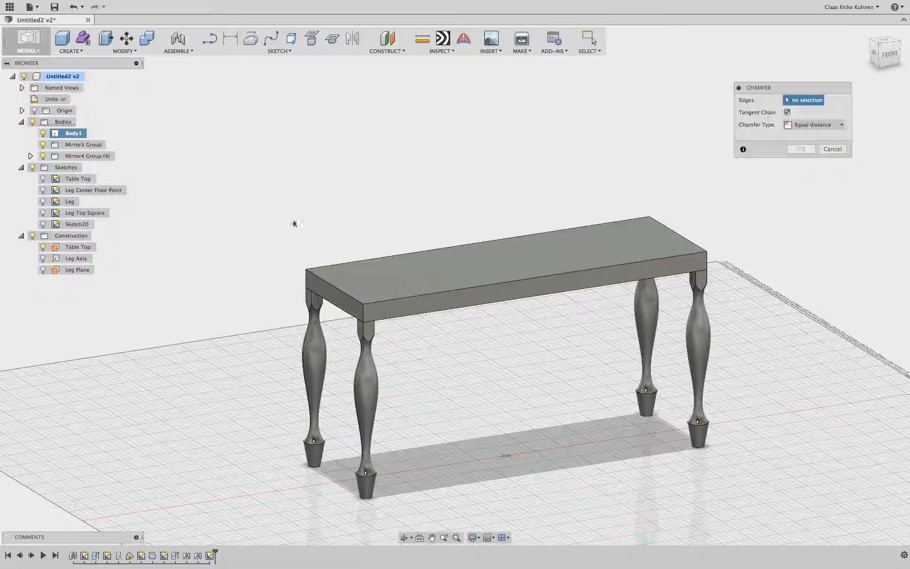
left_click(334, 287)
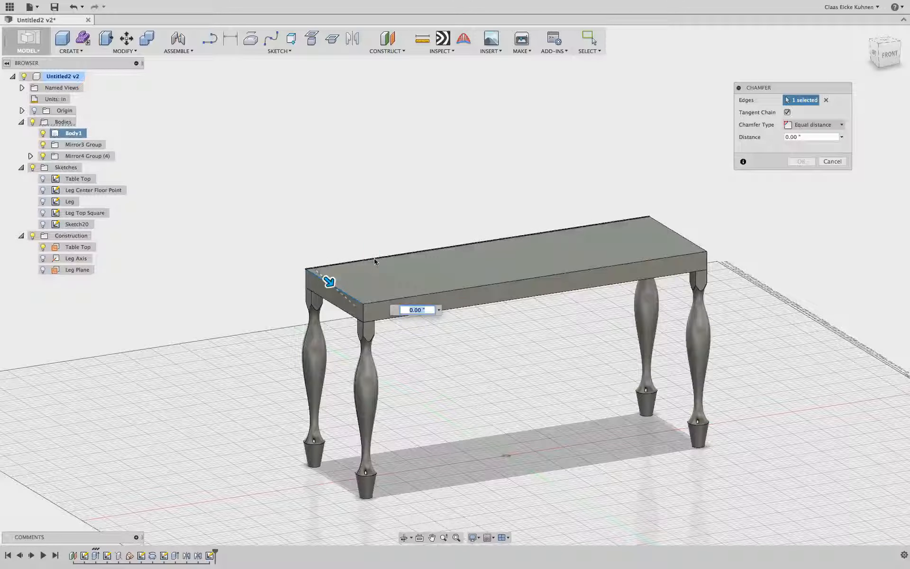
left_click(374, 258)
left_click(507, 283)
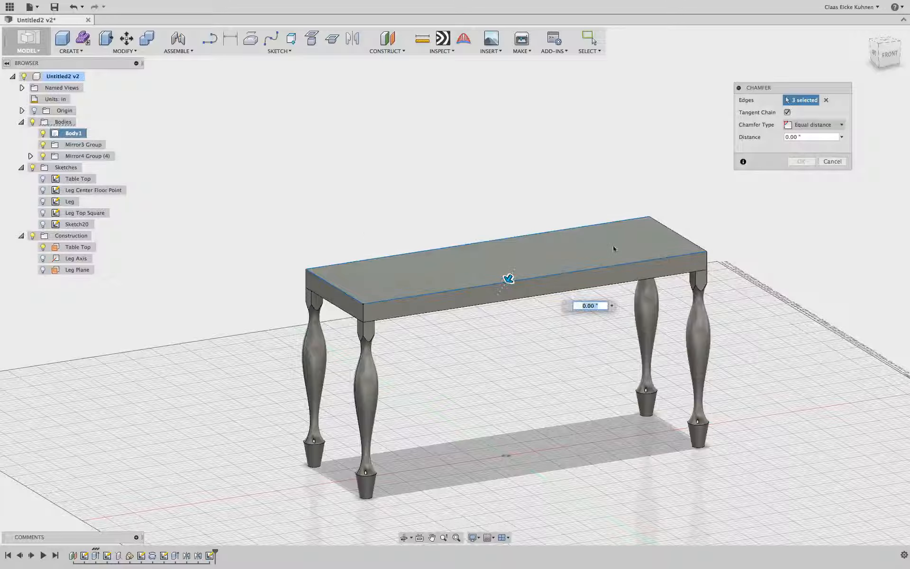
left_click(663, 228)
left_click_drag(669, 218, 666, 230)
left_click(801, 162)
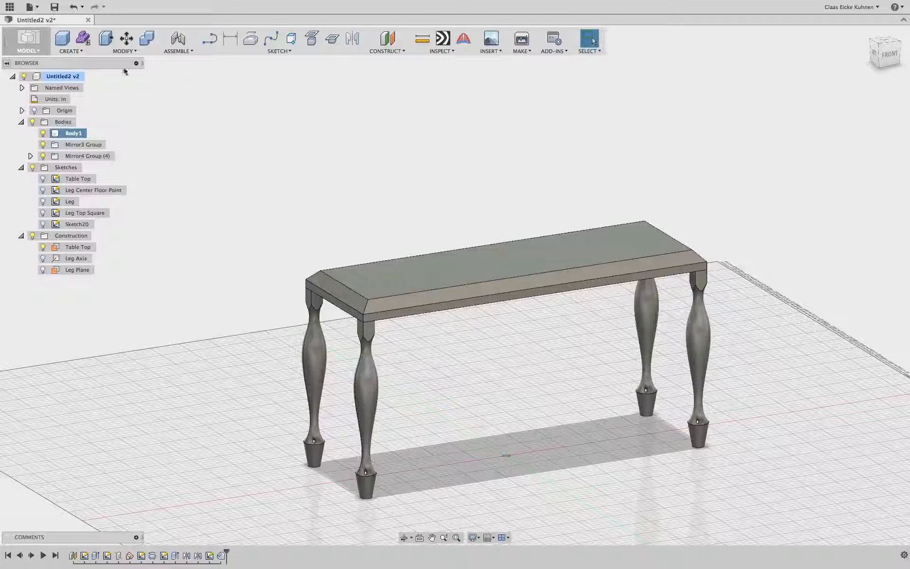
- Try to fillet the upper and lower edges of the chamfer on one short end with a constant radius of 3.383 in
left_click(125, 50)
left_click(134, 73)
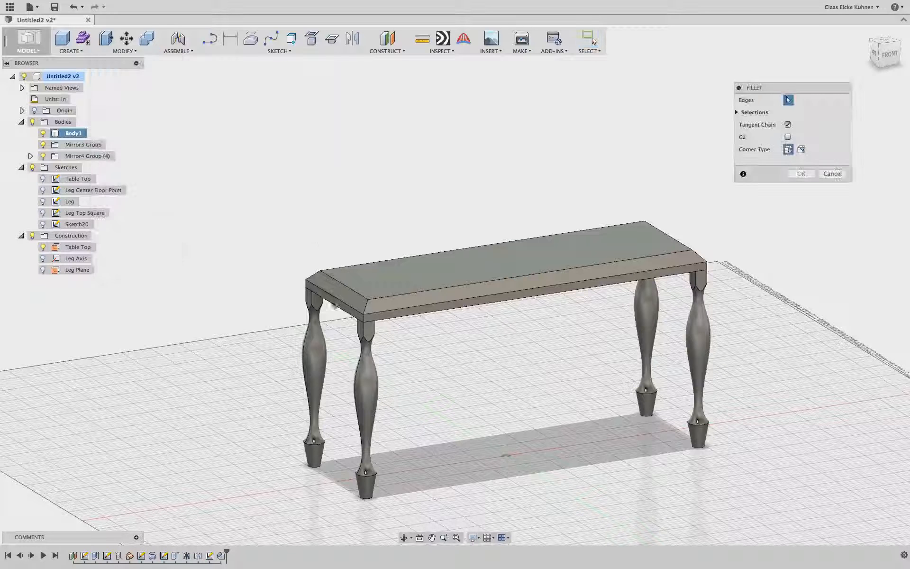
left_click(331, 296)
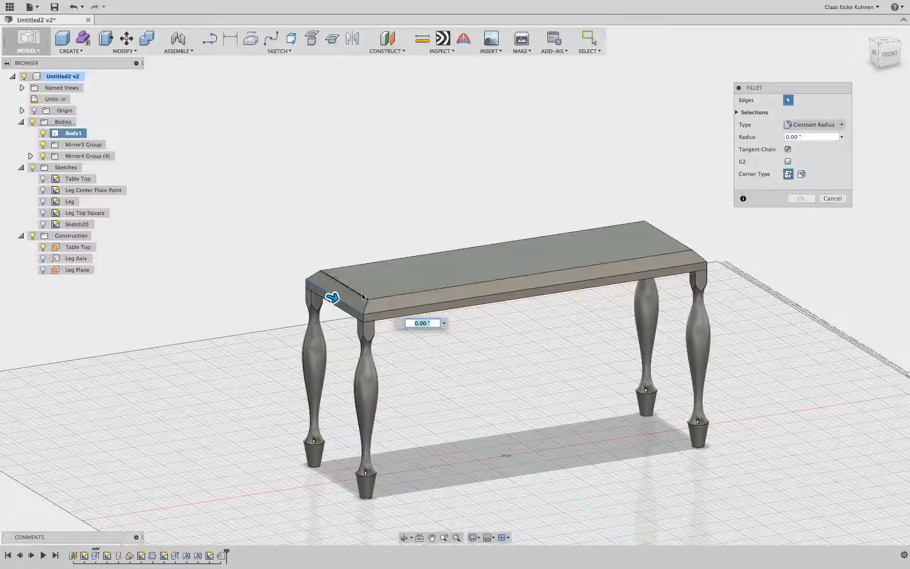
left_click_drag(358, 288, 359, 290)
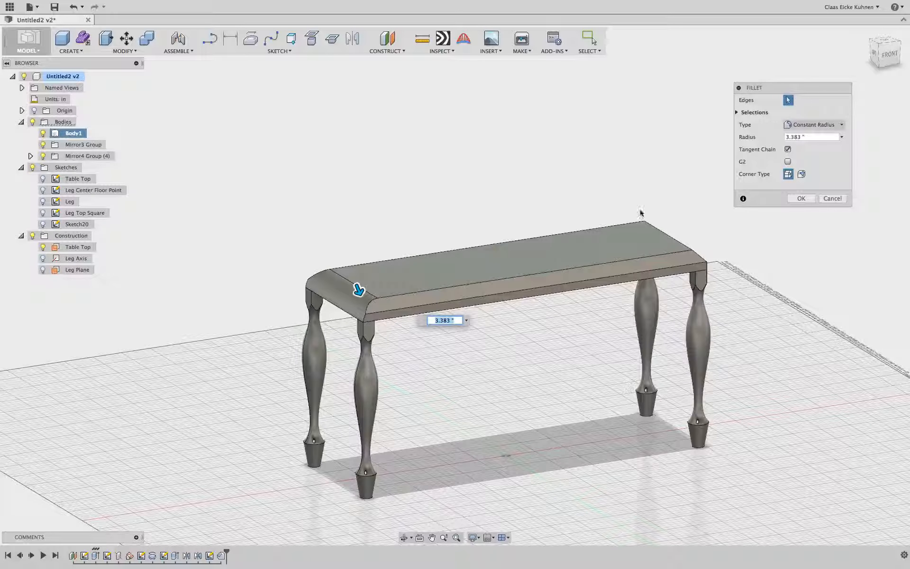
left_click(888, 57)
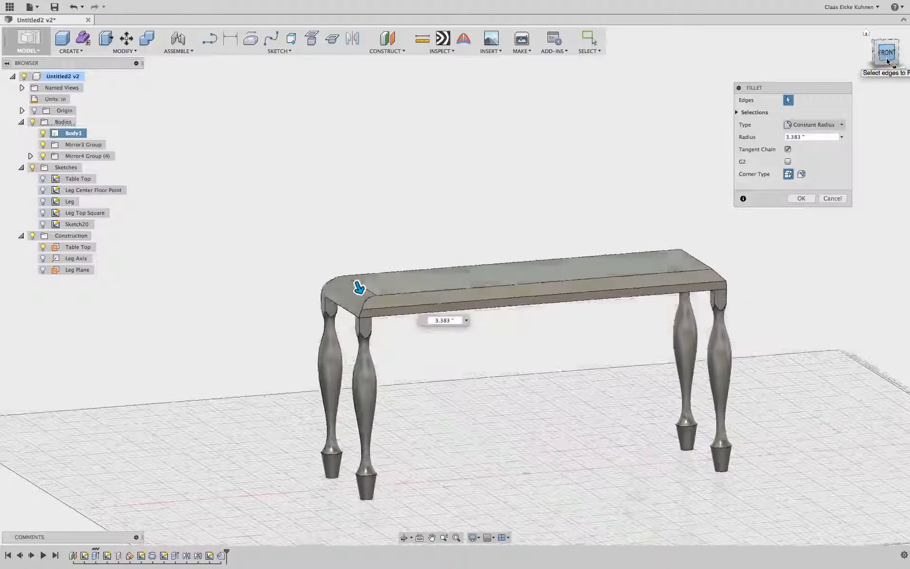
left_click_drag(888, 60, 638, 177)
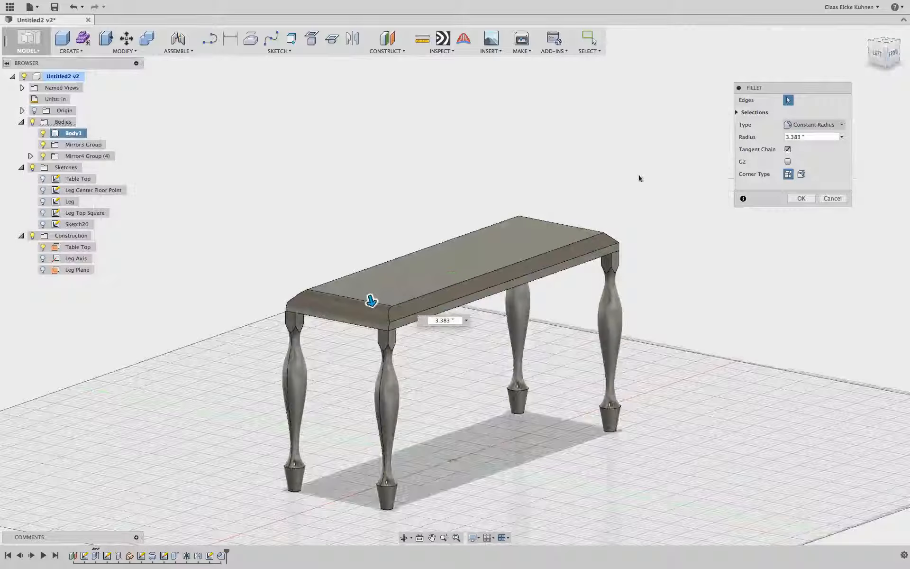
- Undo the features made after the corner profile sketch and remove the diagonal line from that sketch
key("Return")
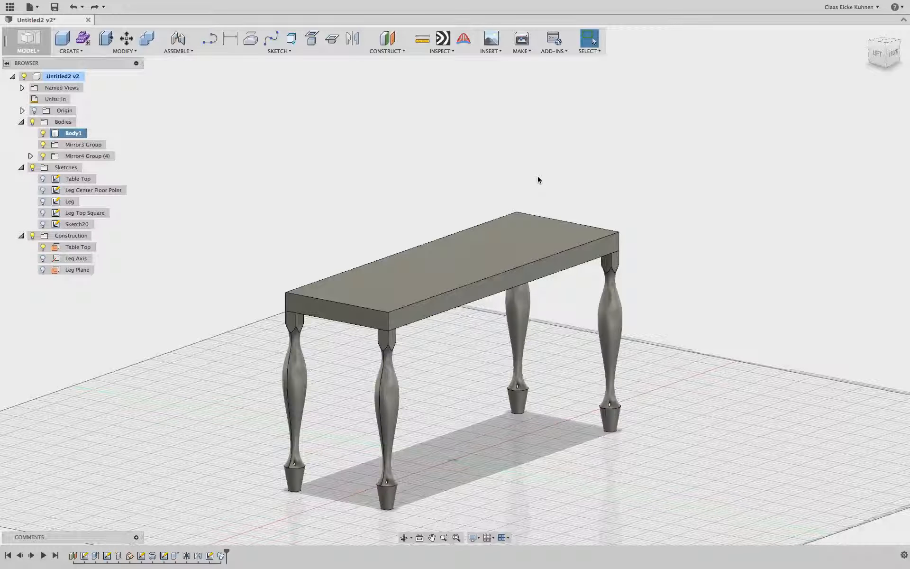
key("ctrl+z")
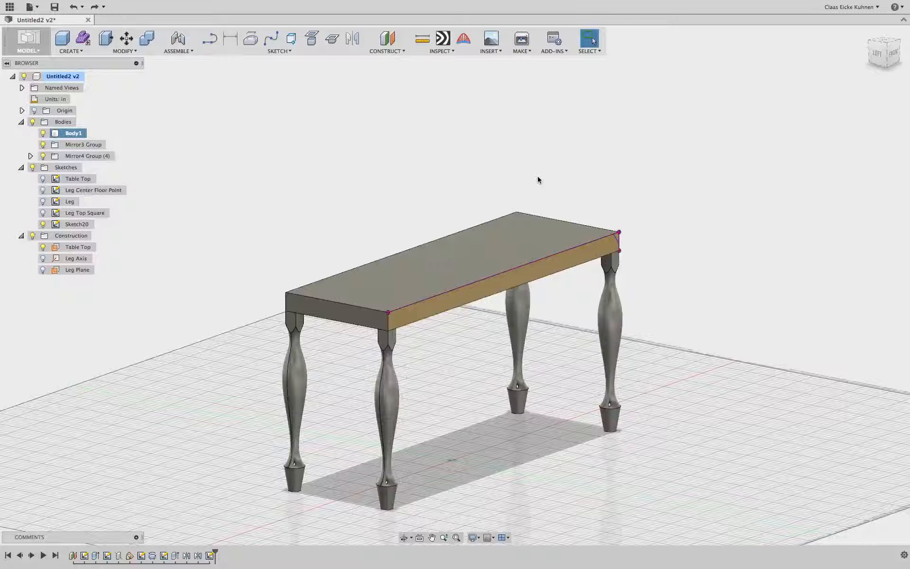
right_click(210, 556)
left_click(223, 486)
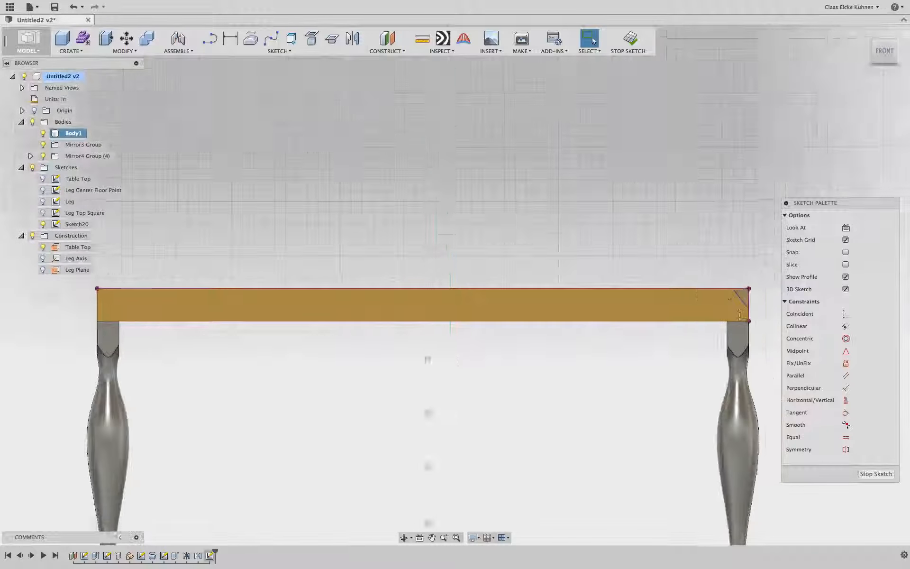
scroll(559, 329, "up", 5)
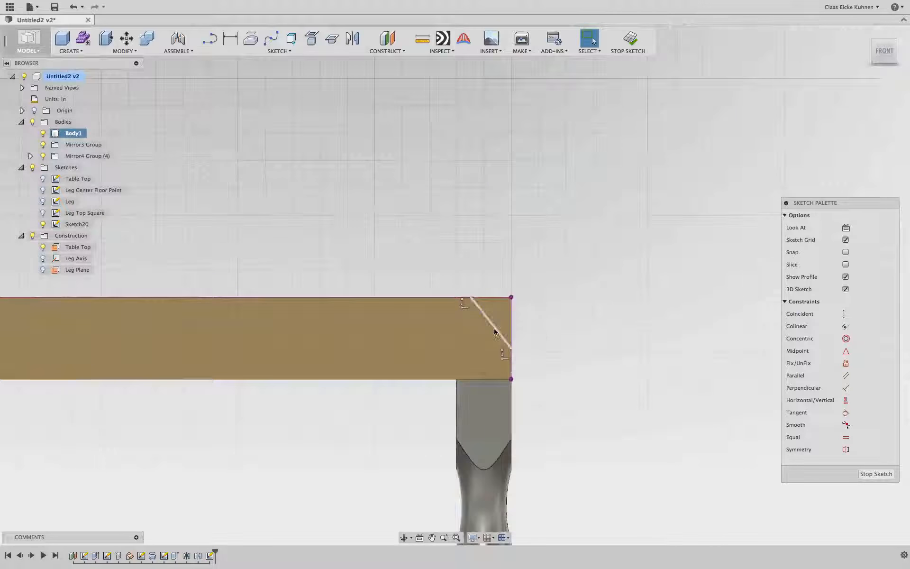
- Draw a wavy five-point fit spline across the table top's corner from its upper edge to its vertical side edge
left_click(274, 45)
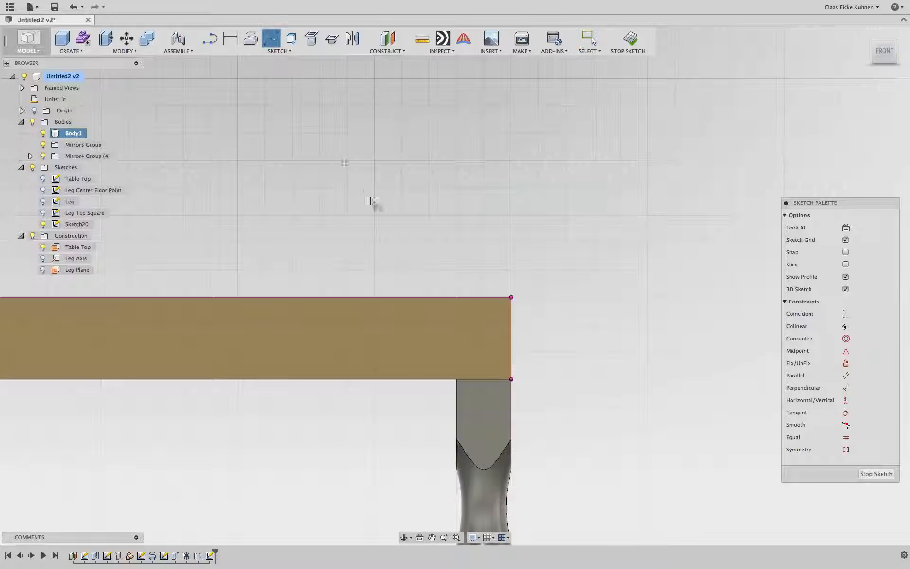
left_click(428, 297)
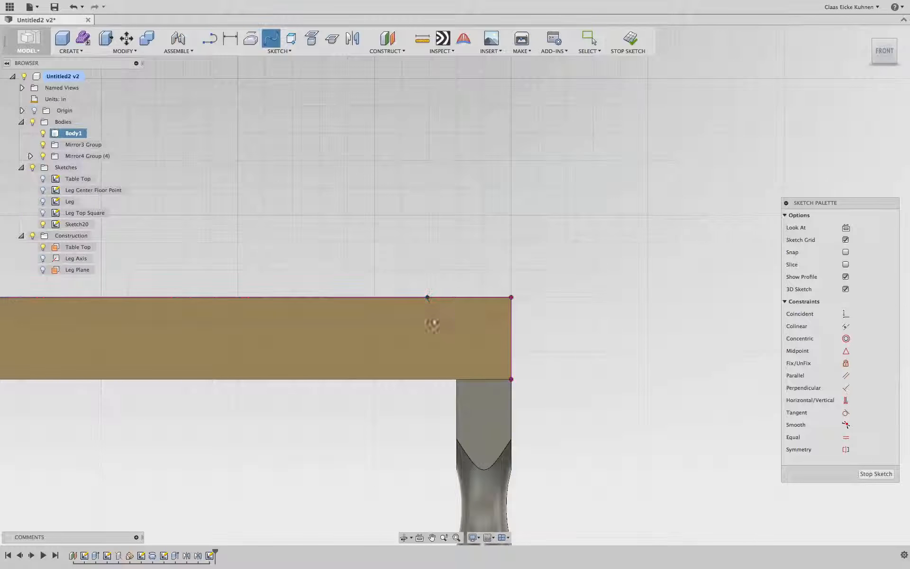
left_click(453, 324)
left_click(484, 310)
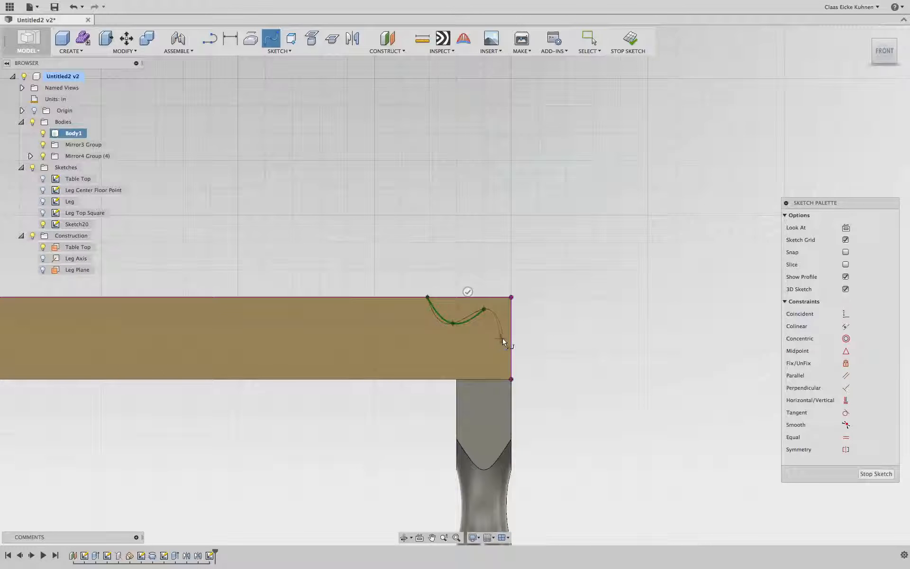
left_click(495, 336)
left_click(511, 339)
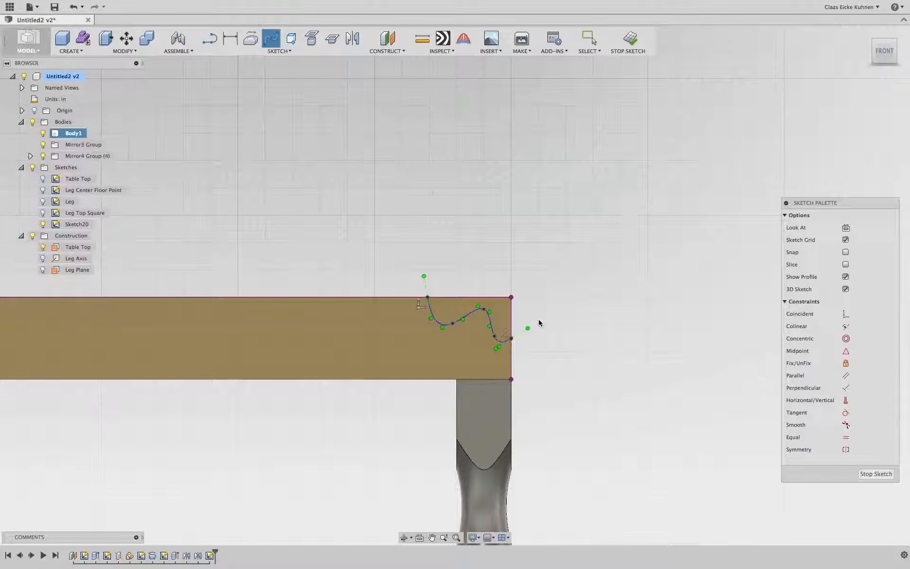
key("Escape")
- Reshape the spline by moving its fit points and upper end closer to the corner, forming a compact moulding profile
scroll(539, 339, "up", 3)
left_click(447, 308)
left_click(474, 297)
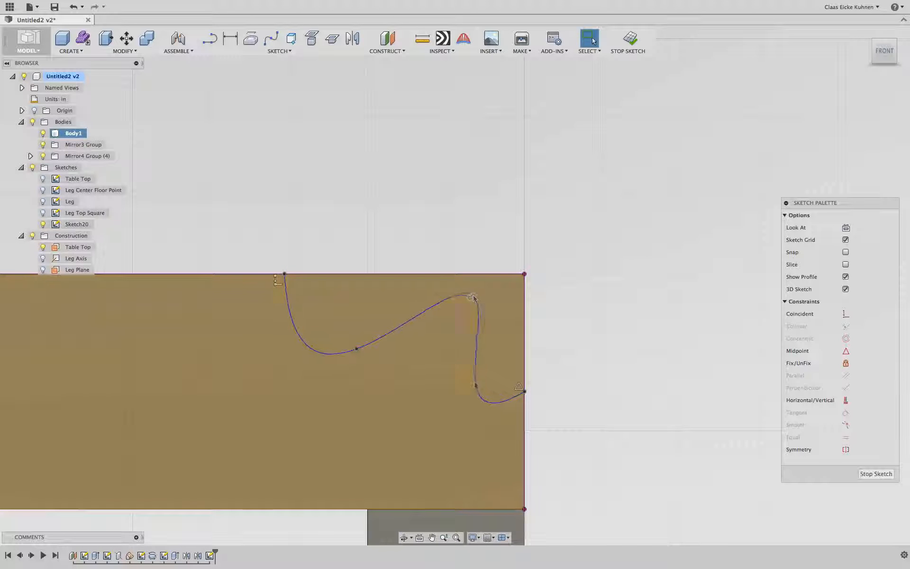
left_click_drag(475, 385, 501, 331)
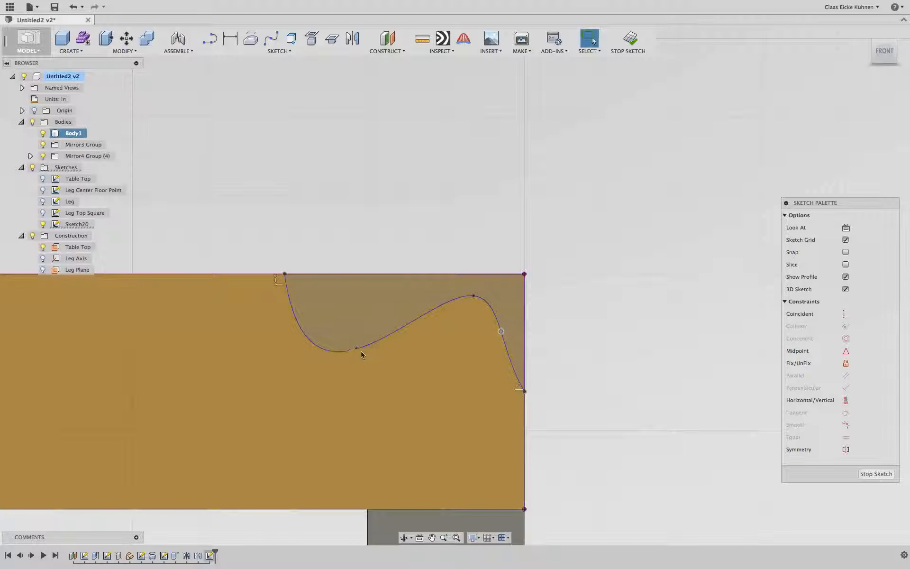
left_click_drag(356, 348, 440, 307)
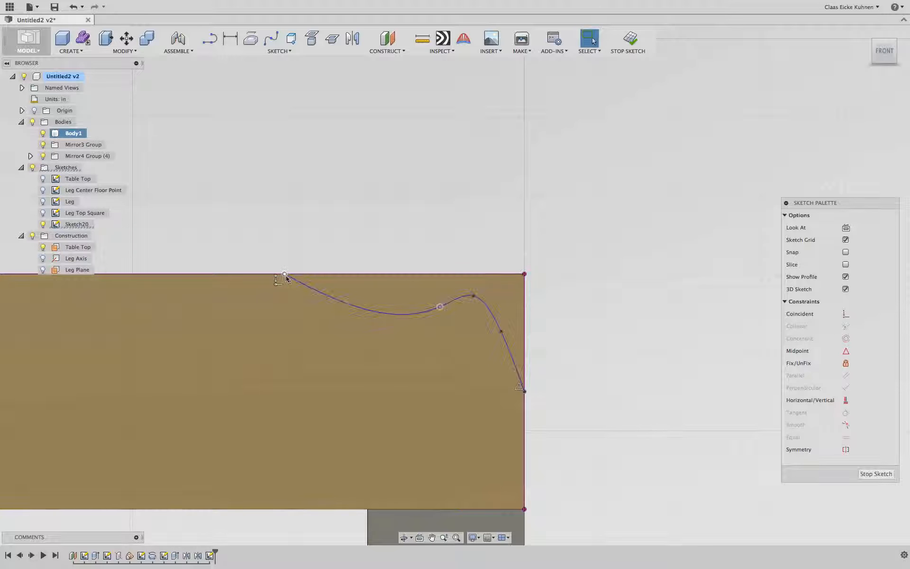
left_click_drag(285, 275, 398, 273)
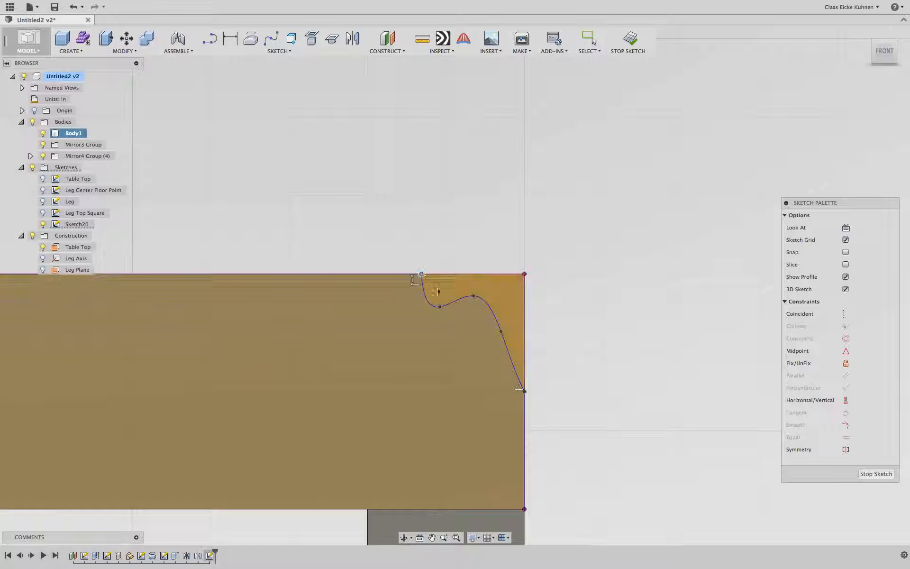
- Move the spline's middle fit points closer to the table top's upper corner, flattening the moulding curve's crest
left_click_drag(473, 296, 500, 291)
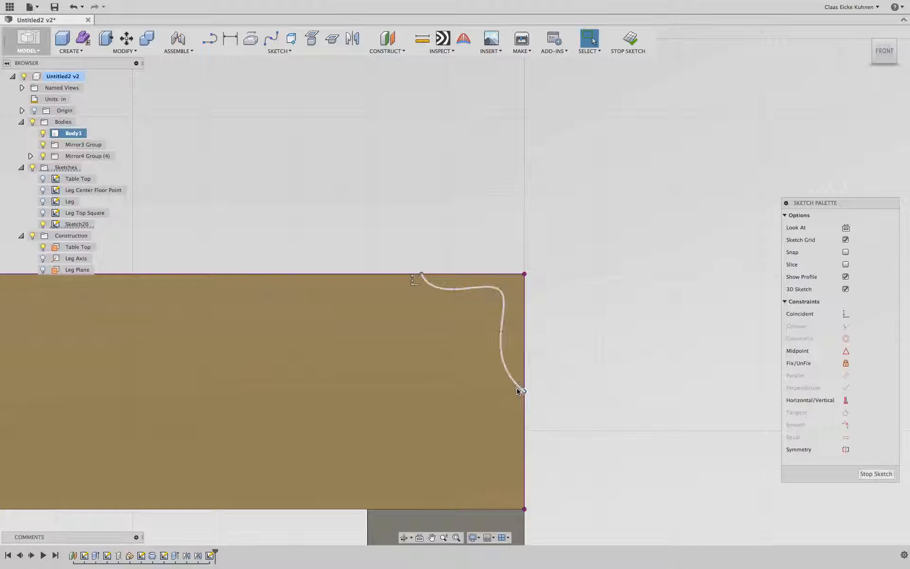
left_click(520, 388)
key("Delete")
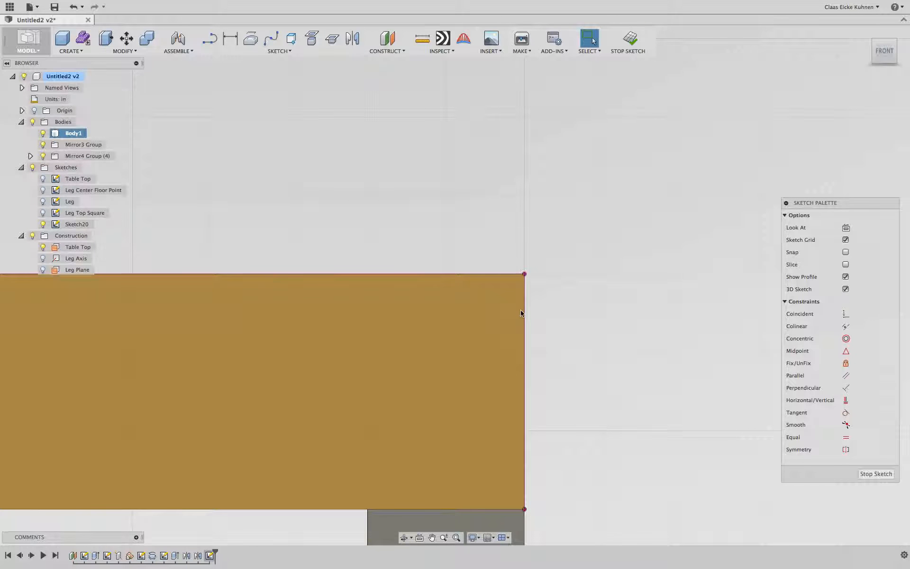
key("super+z")
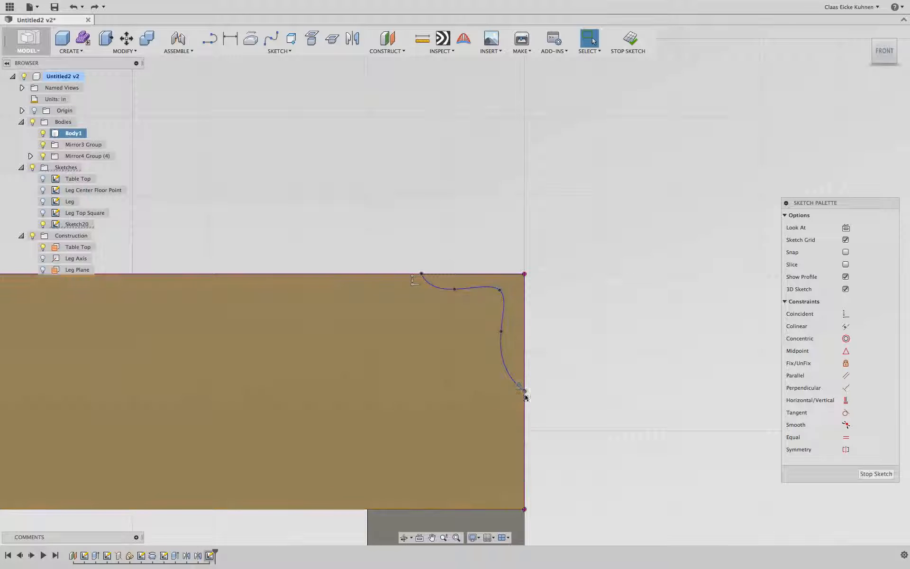
- Tighten the spline around the corner by moving its two ends and lower fit points closer in, and finish the sketch
left_click_drag(526, 389, 510, 329)
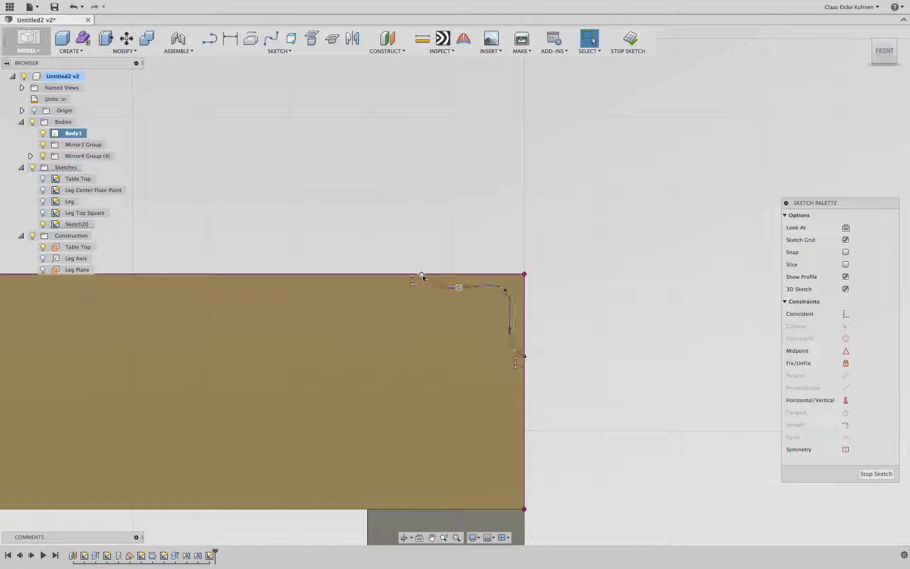
left_click_drag(421, 274, 444, 275)
scroll(648, 249, "down", 1)
scroll(648, 248, "down", 3)
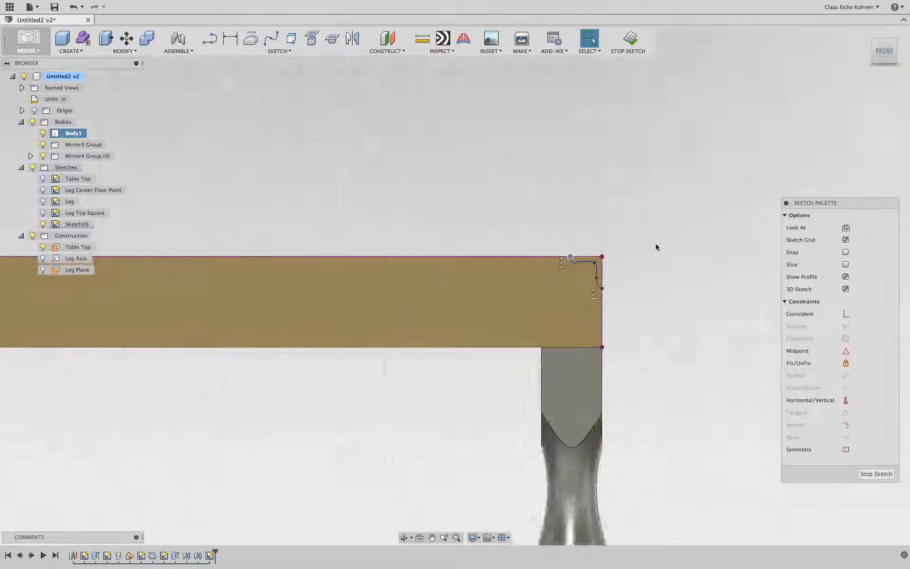
mouse_move(880, 51)
left_mouse_down()
mouse_move(849, 68)
mouse_move(853, 78)
left_mouse_up()
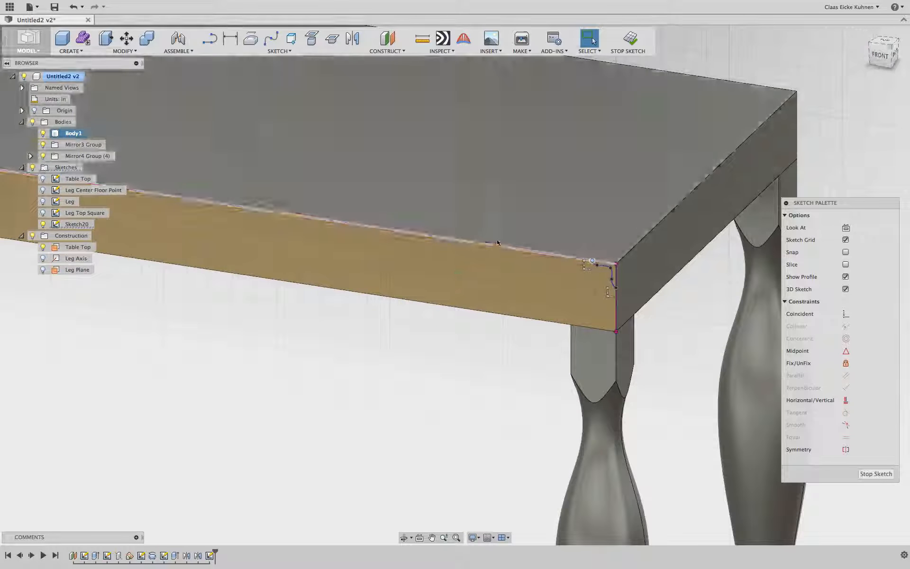
scroll(500, 233, "down", 3)
left_click(628, 42)
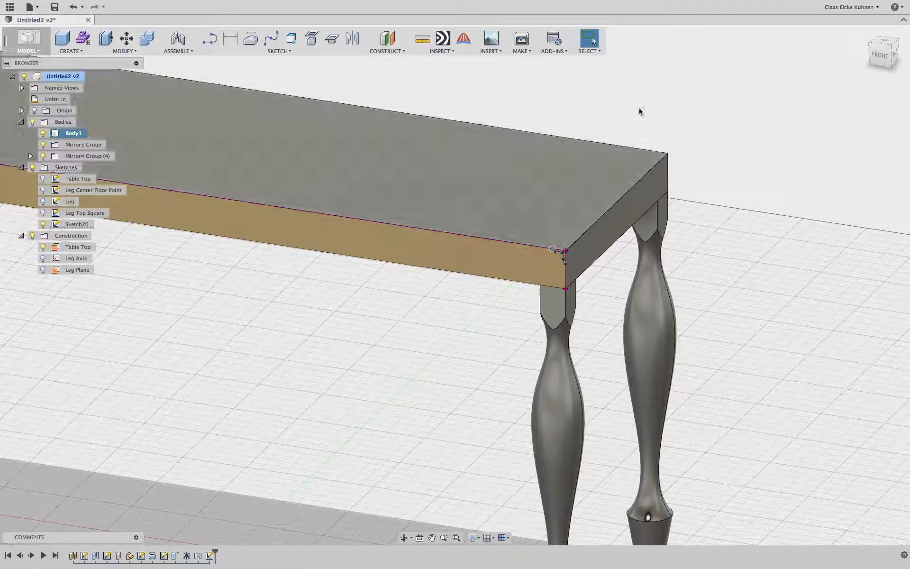
- Start a single-path Sweep using the curved corner region between the spline and the table top's edges as the profile
left_click(71, 51)
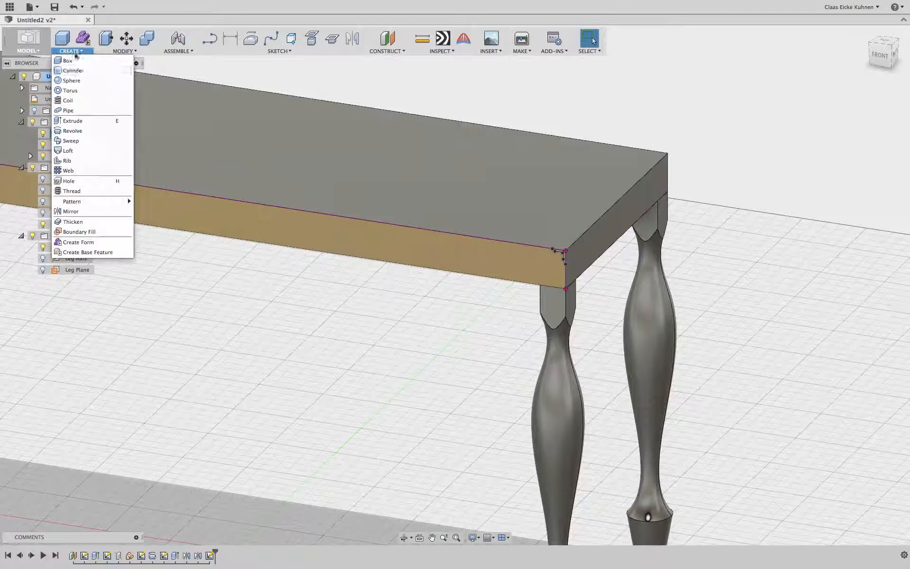
left_click(77, 146)
scroll(608, 248, "up", 8)
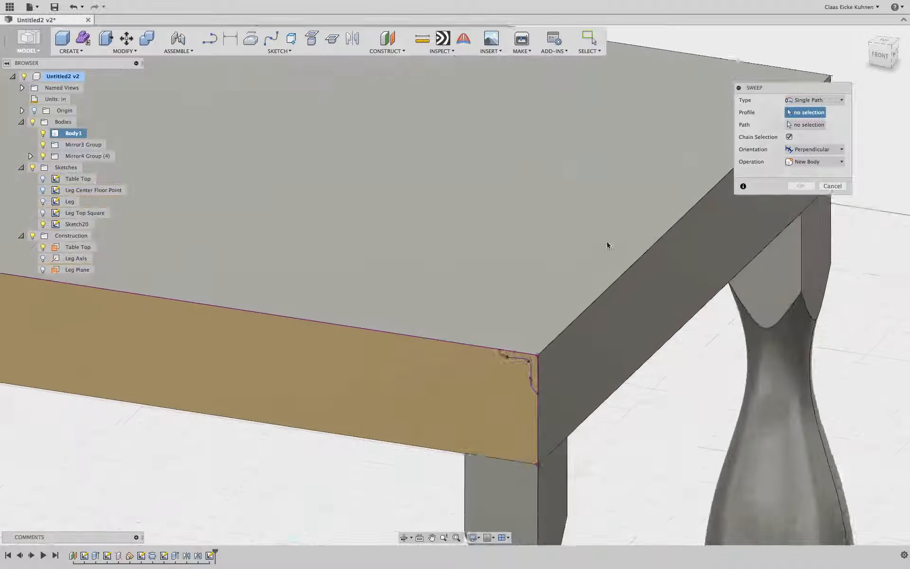
left_click(514, 405)
scroll(592, 351, "down", 6)
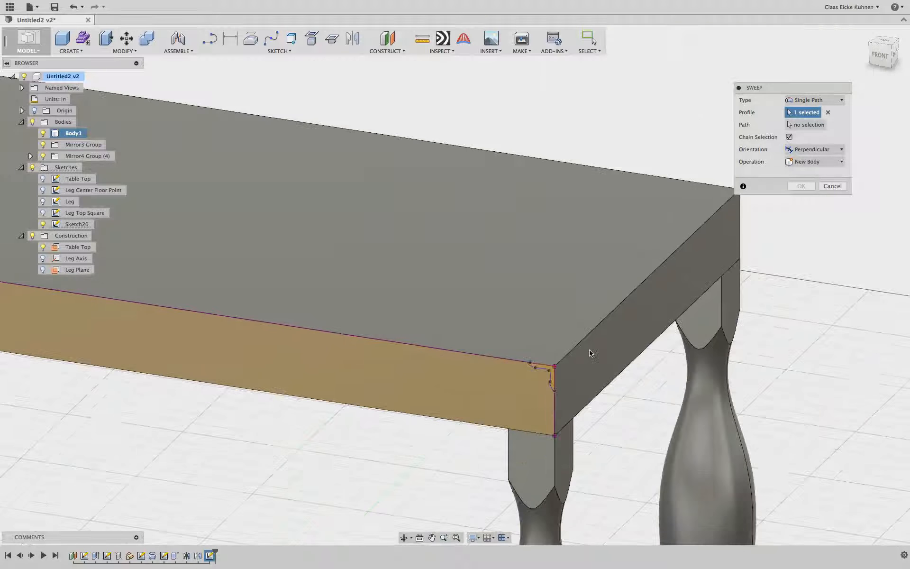
- Try to sweep the moulding profile as a cut along all four upper edges of the table top
left_click(810, 125)
scroll(692, 244, "down", 3)
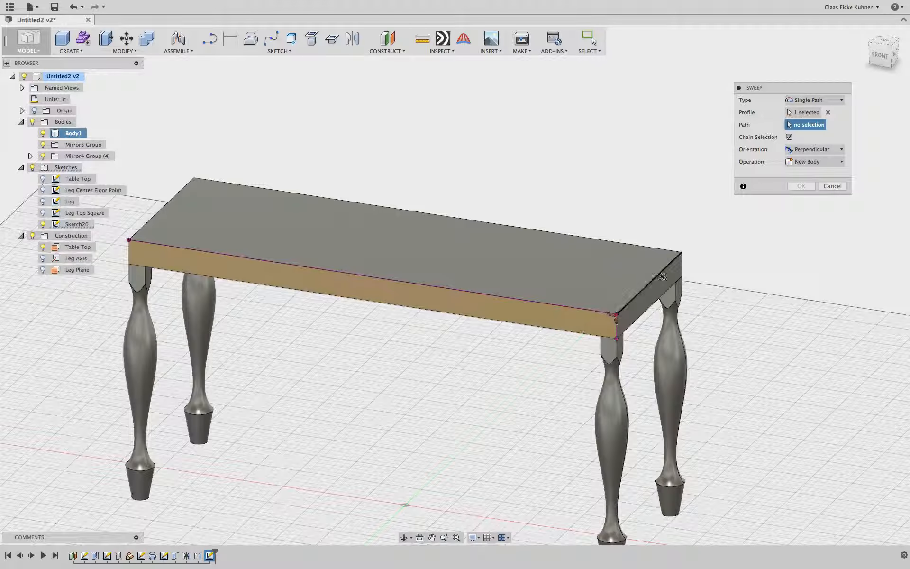
left_click(658, 277)
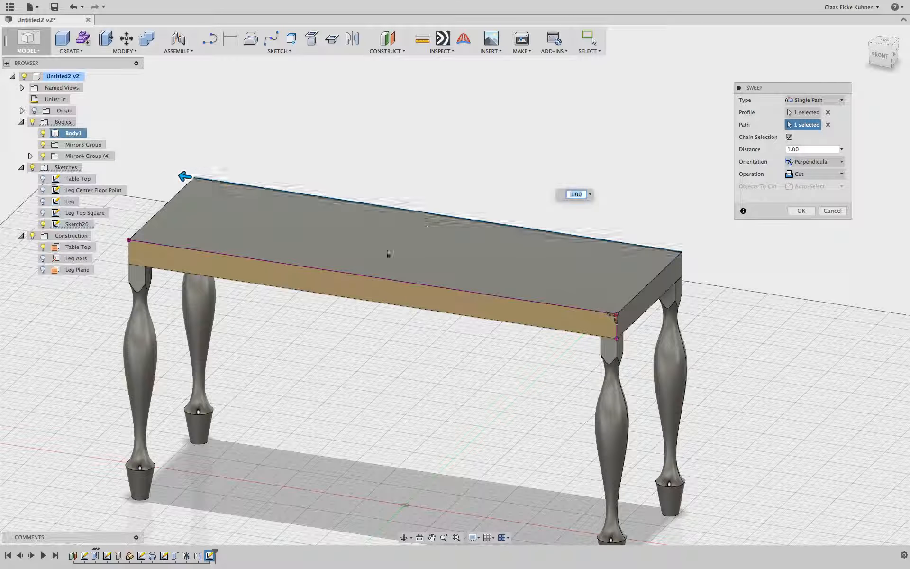
left_click(167, 249)
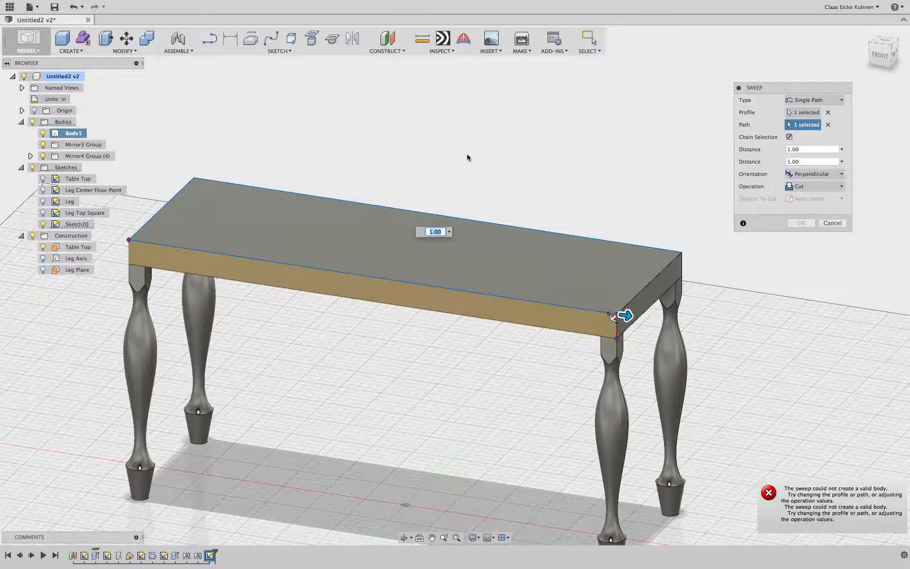
- Try sweep distances of 0.895, 0.099 and 1 along the closed path, with the second distance set to 0
scroll(666, 346, "down", 3)
scroll(668, 346, "up", 5)
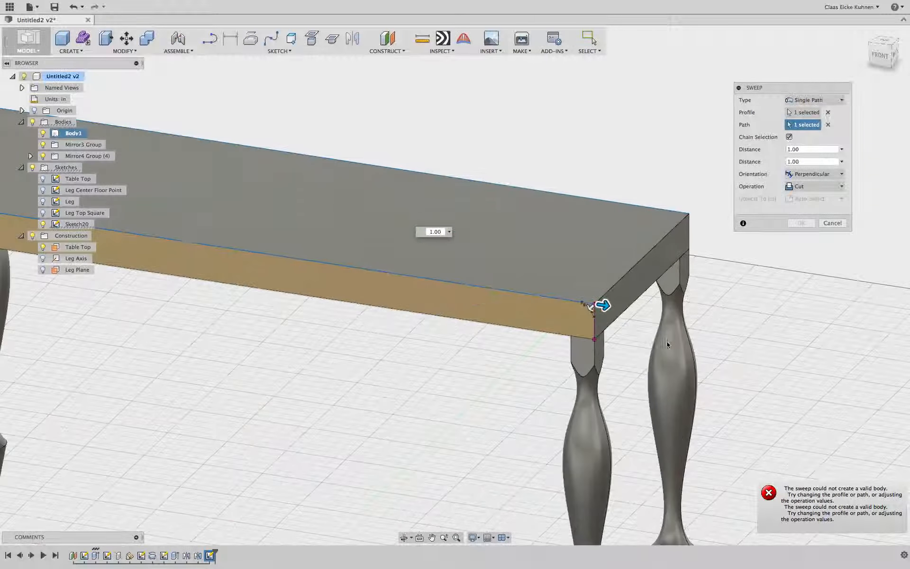
left_click_drag(591, 306, 645, 311)
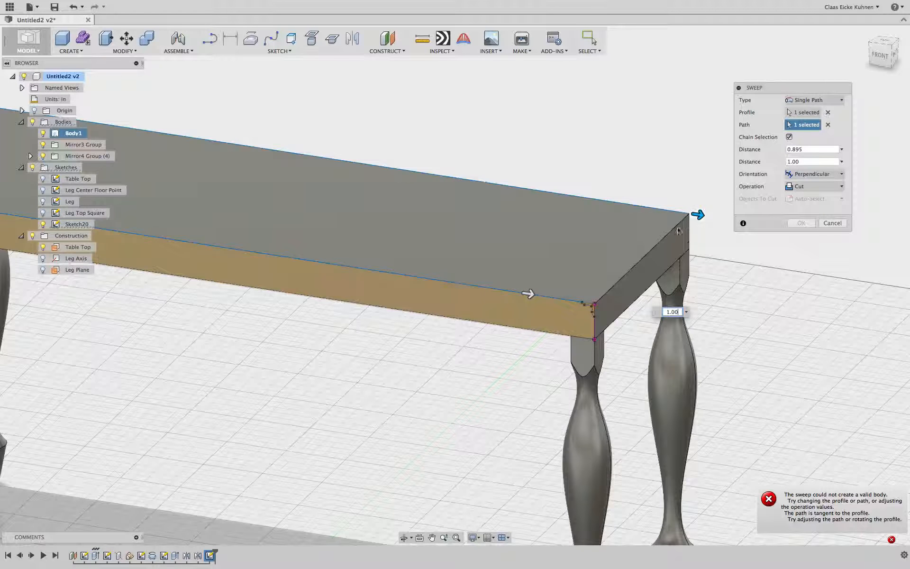
left_click_drag(698, 215, 666, 229)
left_click(527, 295)
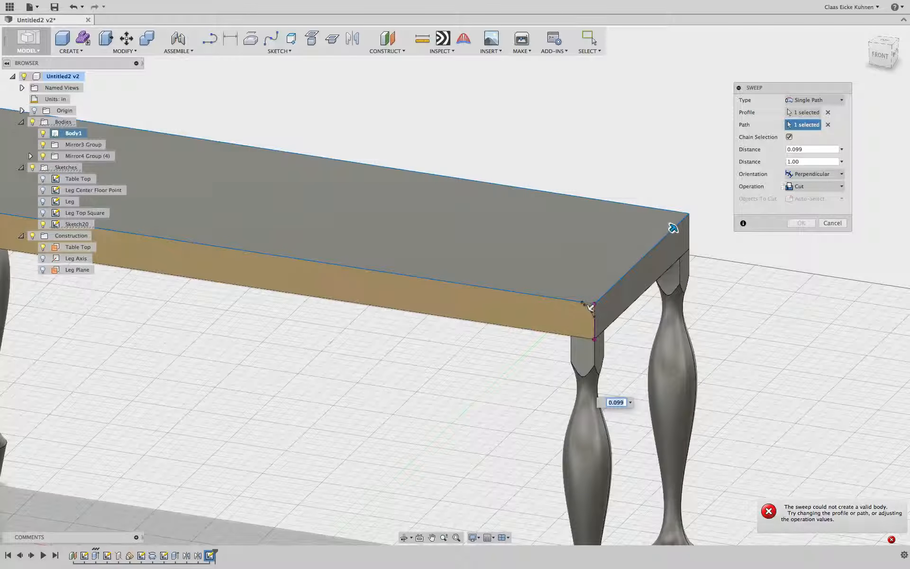
left_click(809, 150)
type("1")
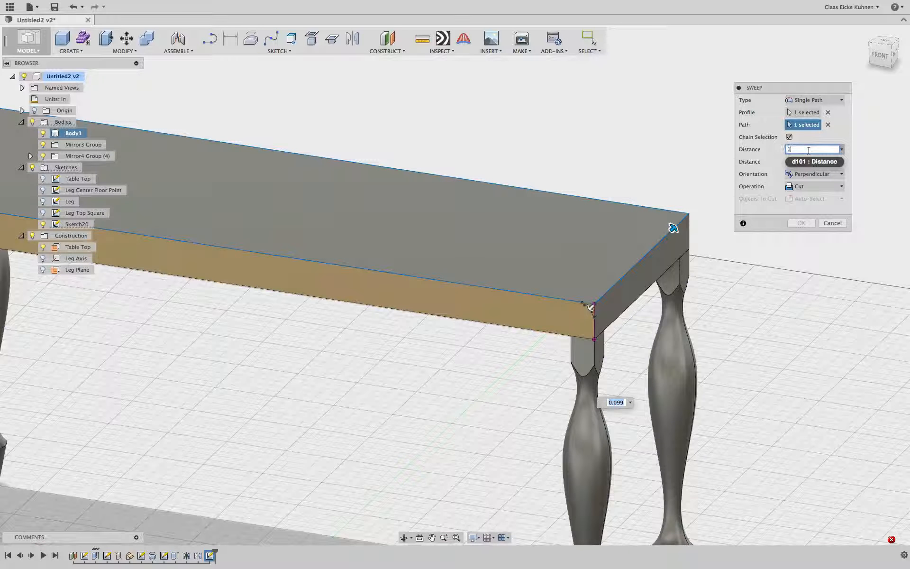
key("Tab")
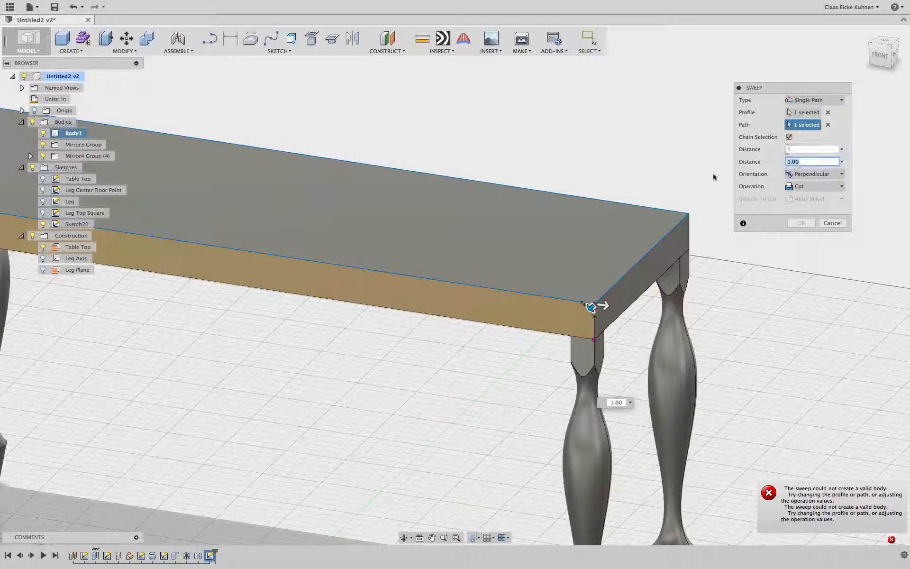
key("Tab")
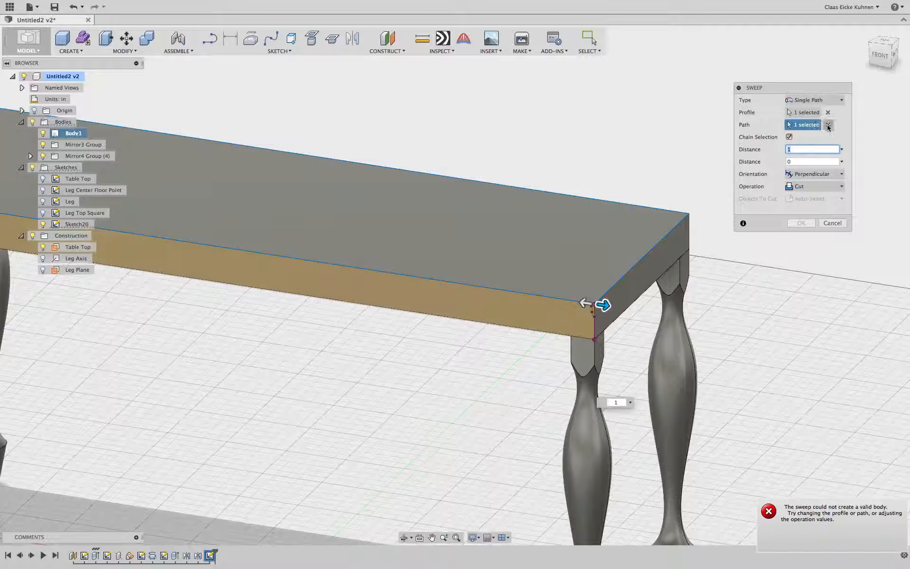
- Replace the sweep path with the table top's two short upper edges and the long rear upper edge, at distance 1.00
left_click(829, 125)
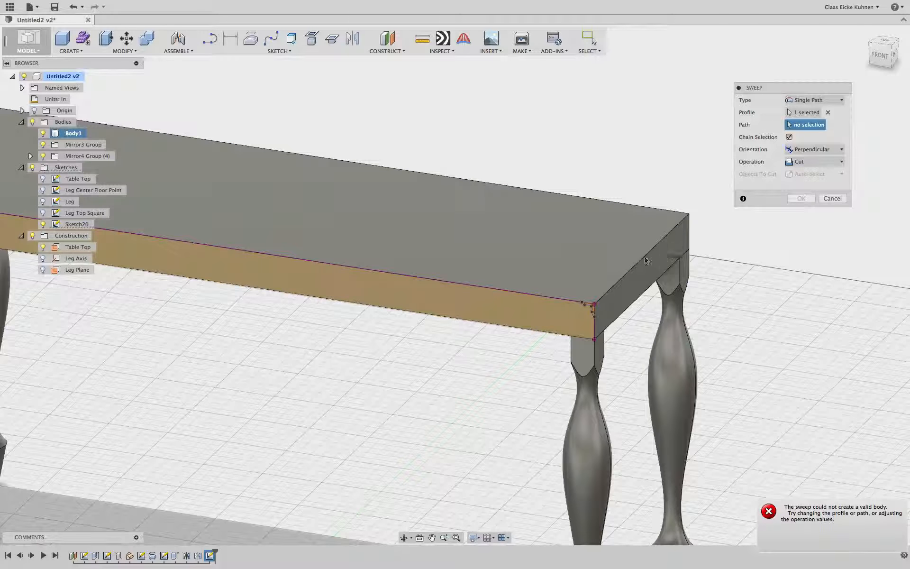
left_click(657, 244)
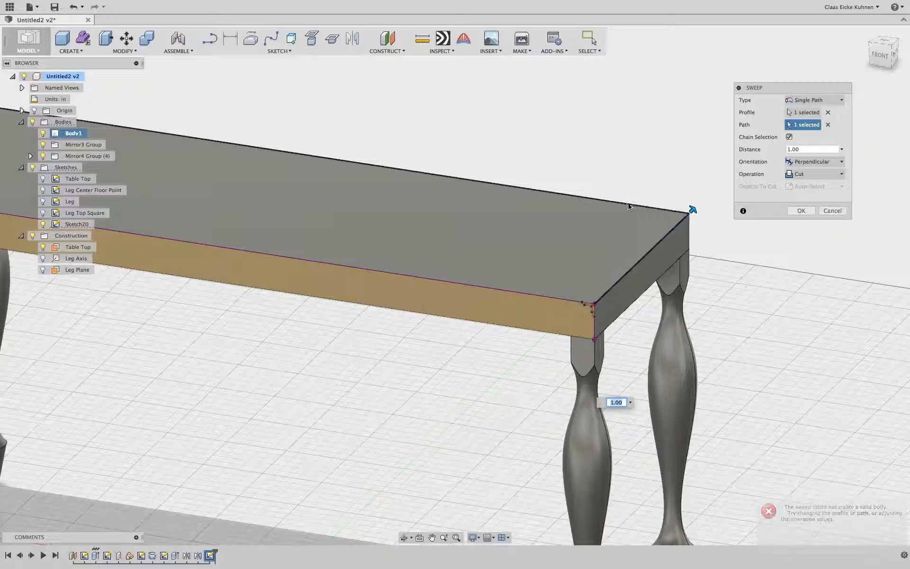
left_click(629, 207)
scroll(439, 220, "down", 2)
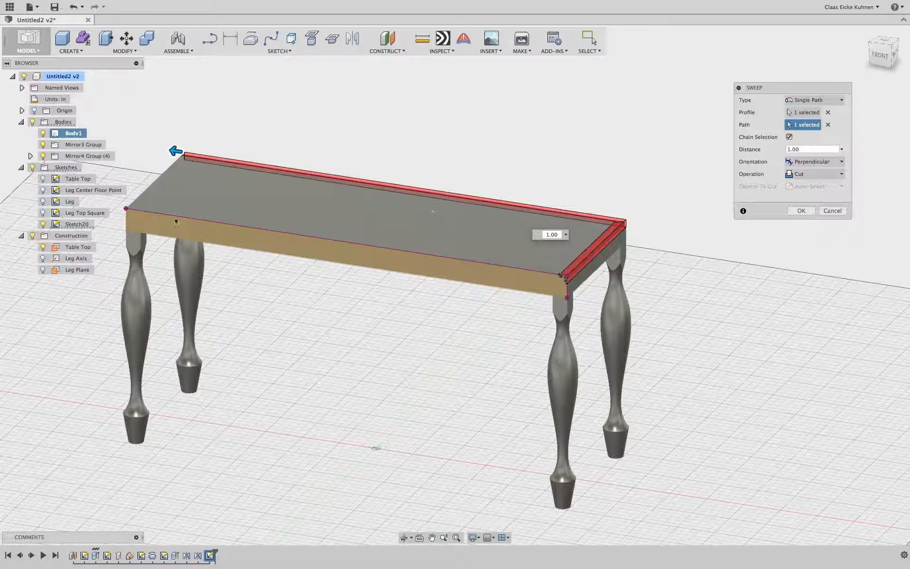
left_click(140, 203)
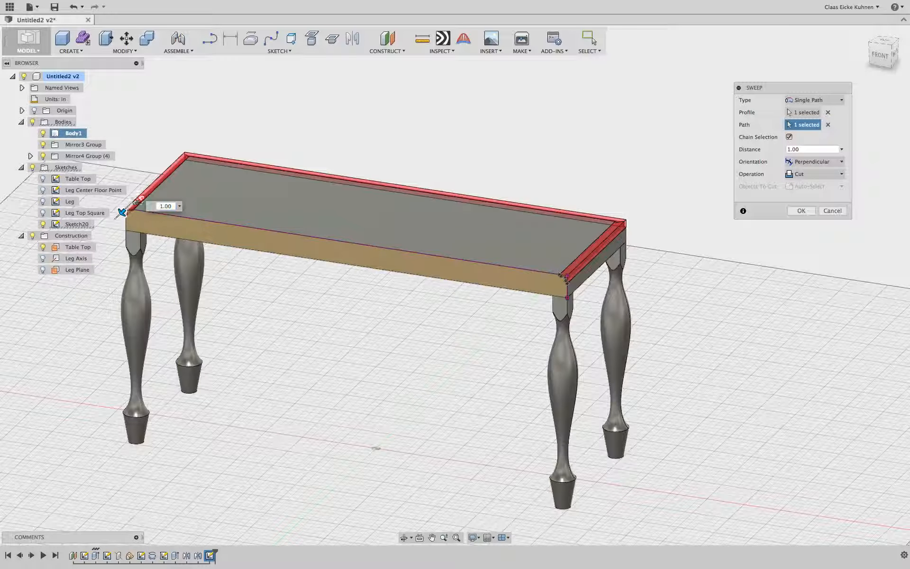
left_click_drag(156, 182, 122, 211)
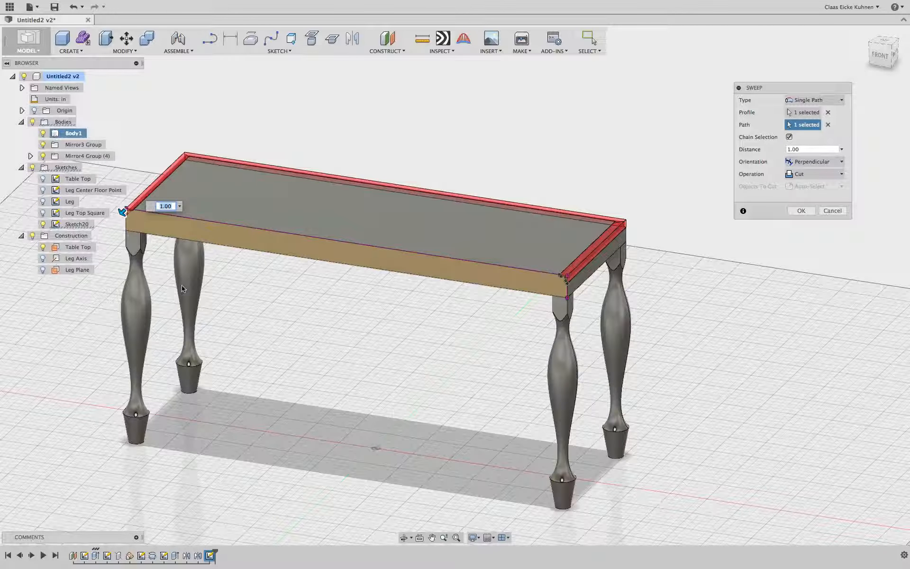
- Add the long front upper edge to the sweep path and shorten the two sweep distances to 0.801 and 0.909
left_click(484, 259)
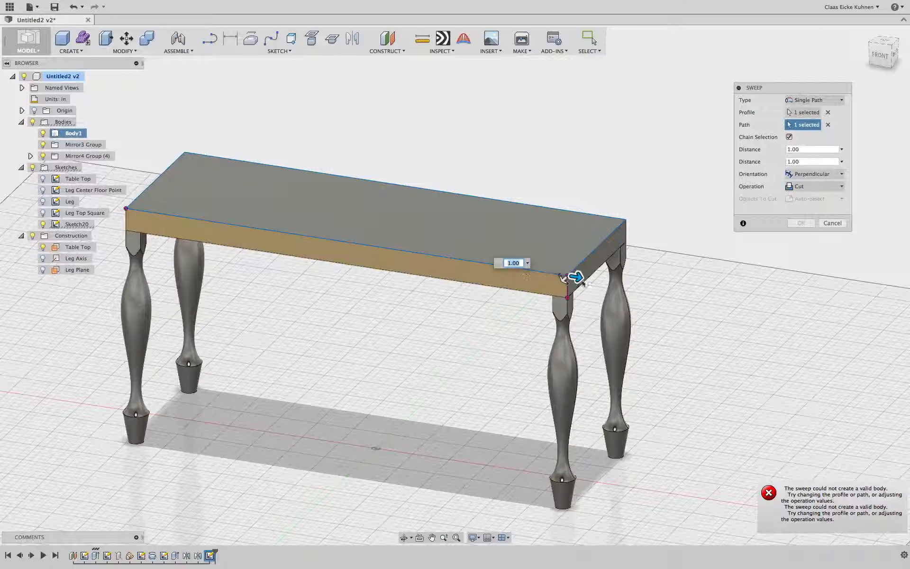
left_click_drag(575, 278, 342, 241)
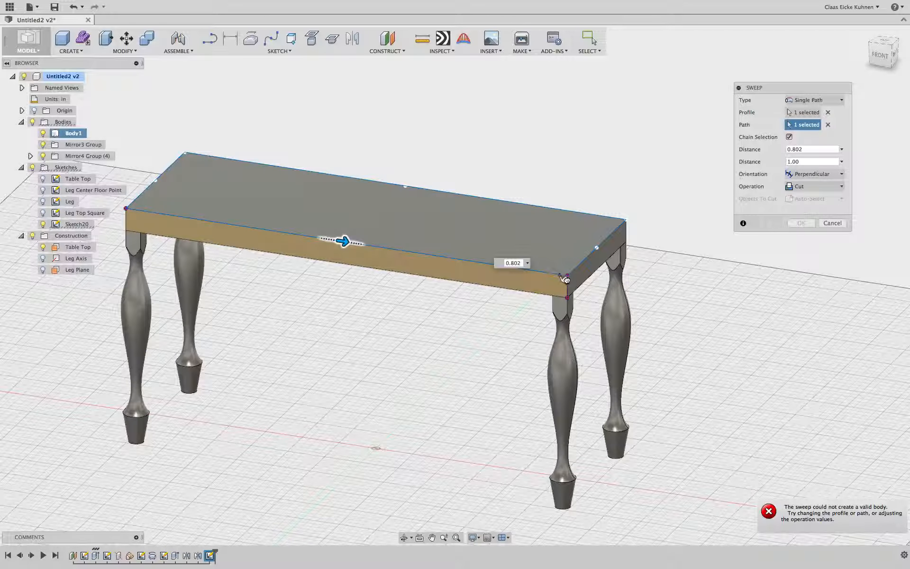
left_click(564, 279)
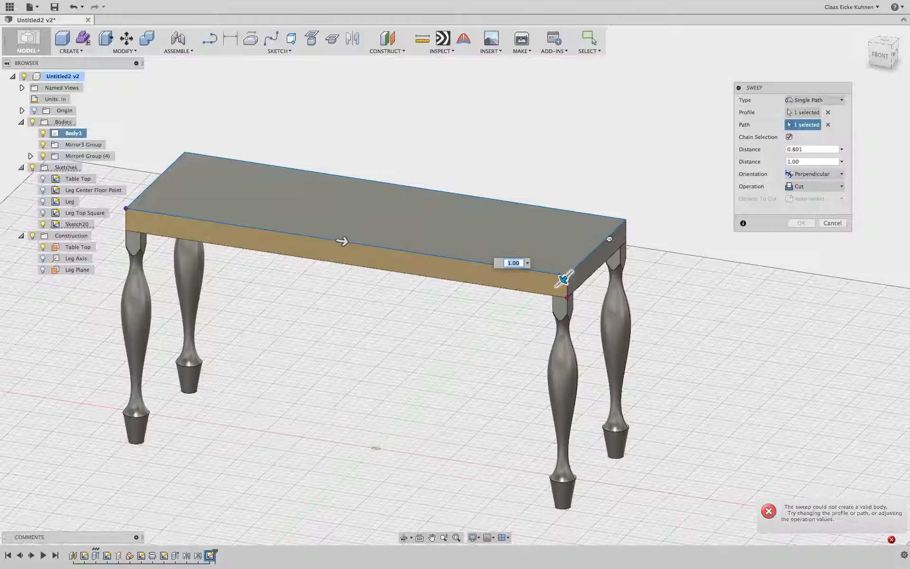
left_click_drag(610, 239, 608, 238)
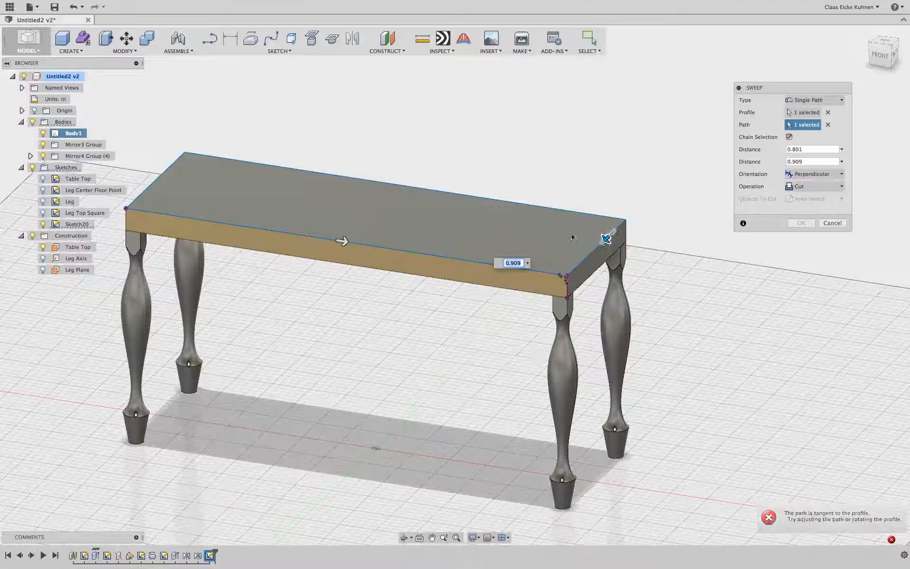
- Check the sweep error's details and extend the first sweep distance along the front edge to 0.905
left_click(892, 540)
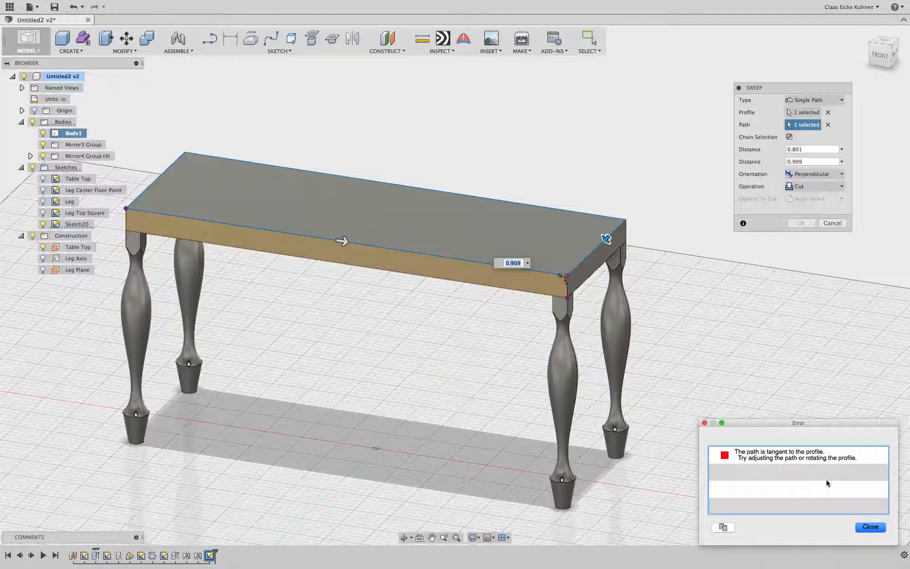
scroll(670, 319, "up", 5)
scroll(490, 279, "down", 5)
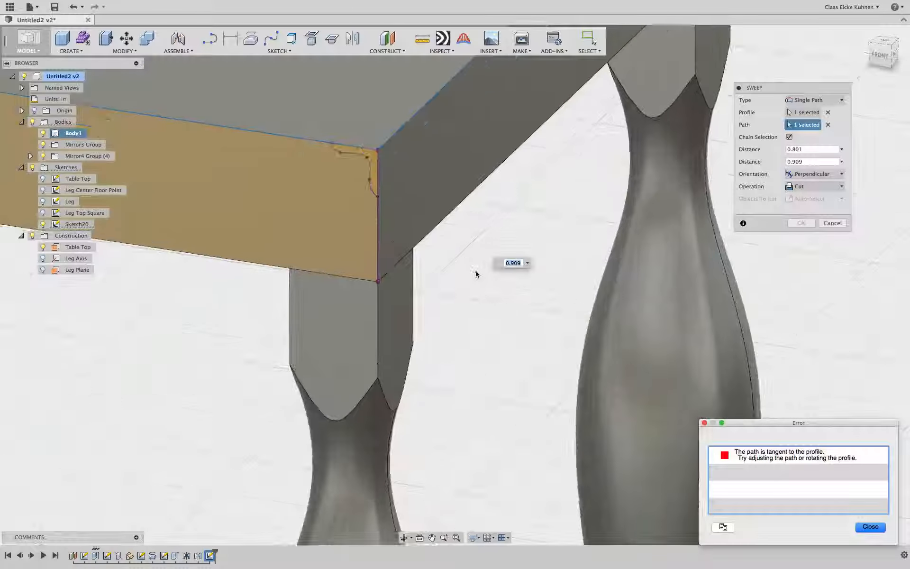
middle_click_drag(445, 244, 413, 202)
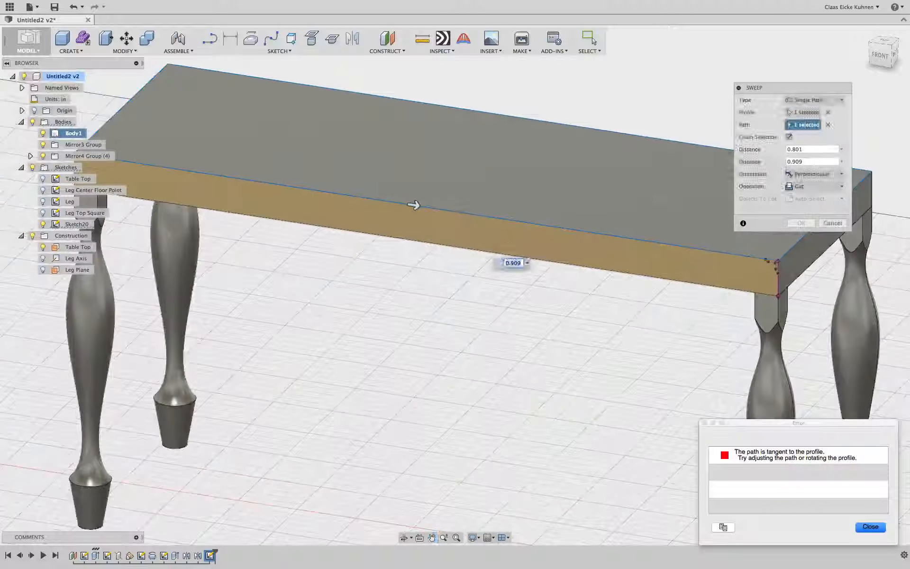
left_click_drag(429, 211, 432, 211)
left_click_drag(594, 232, 593, 232)
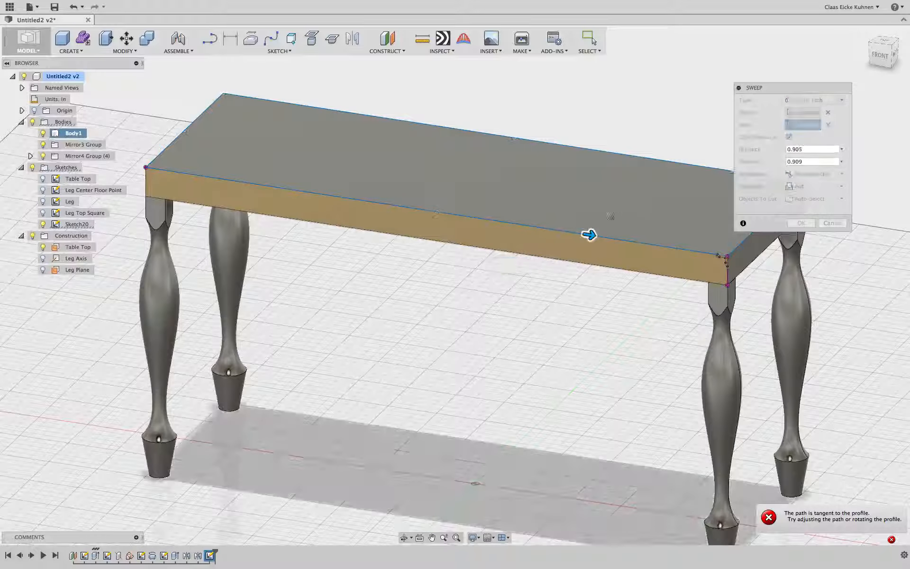
middle_click_drag(651, 219, 527, 271)
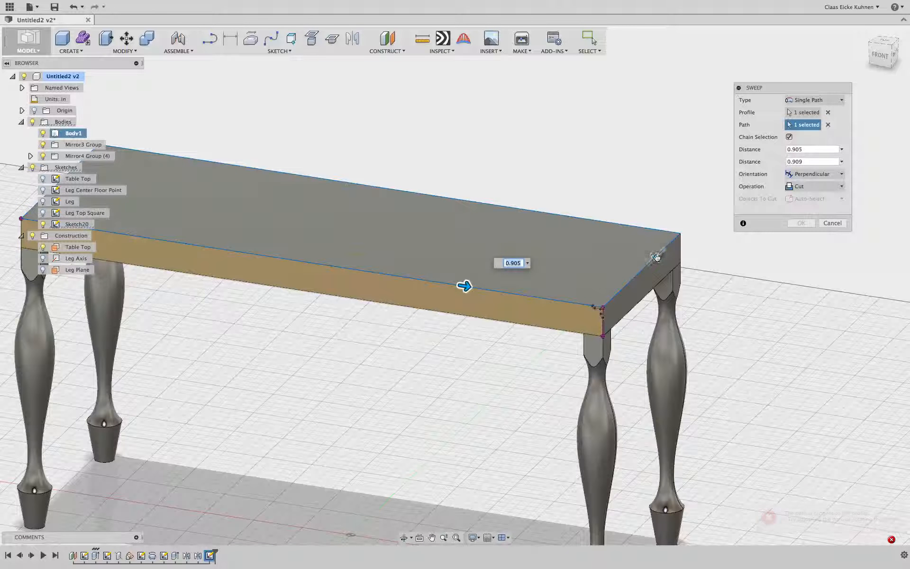
- Try setting both sweep distances to 1 along the closed upper edge path
left_click(656, 257)
left_click(465, 286)
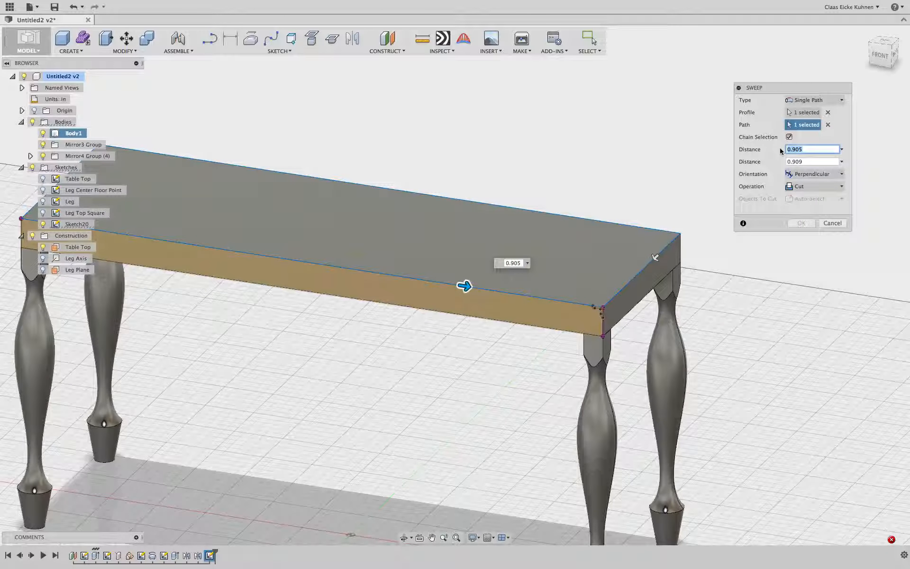
type("1")
key("Tab")
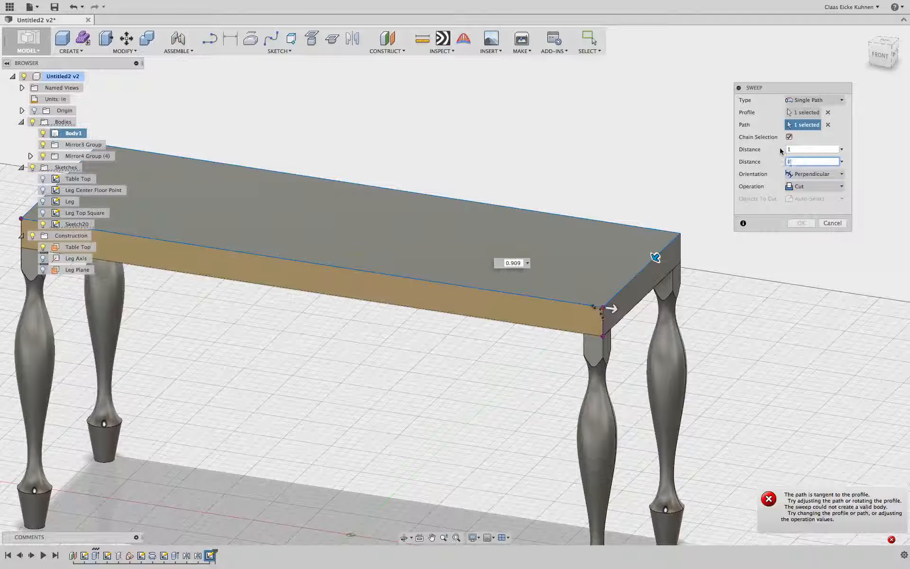
type("1")
key("Tab")
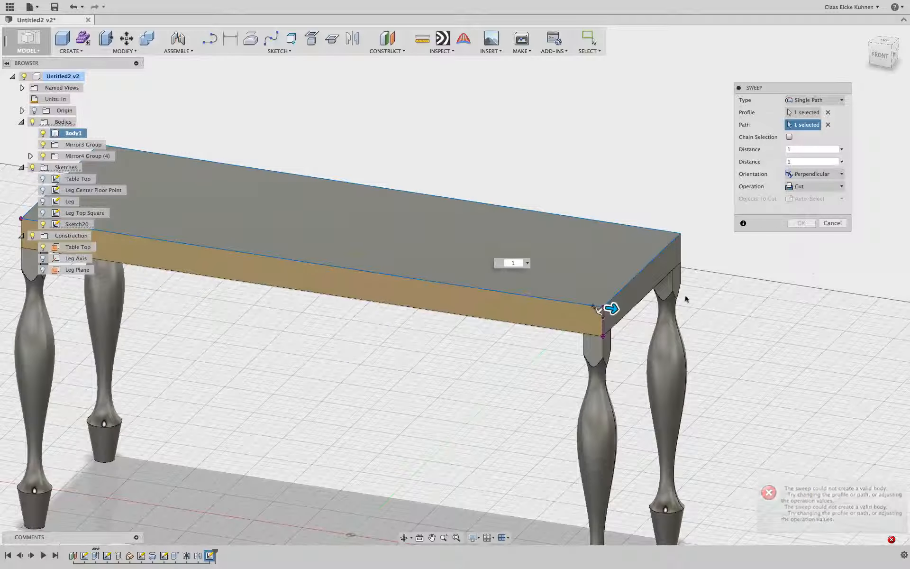
- Try shortening the first sweep distance along the long front edge to 0.998 and 0.694
scroll(432, 409, "down", 2)
middle_click_drag(504, 359, 694, 355)
left_click_drag(762, 318, 760, 318)
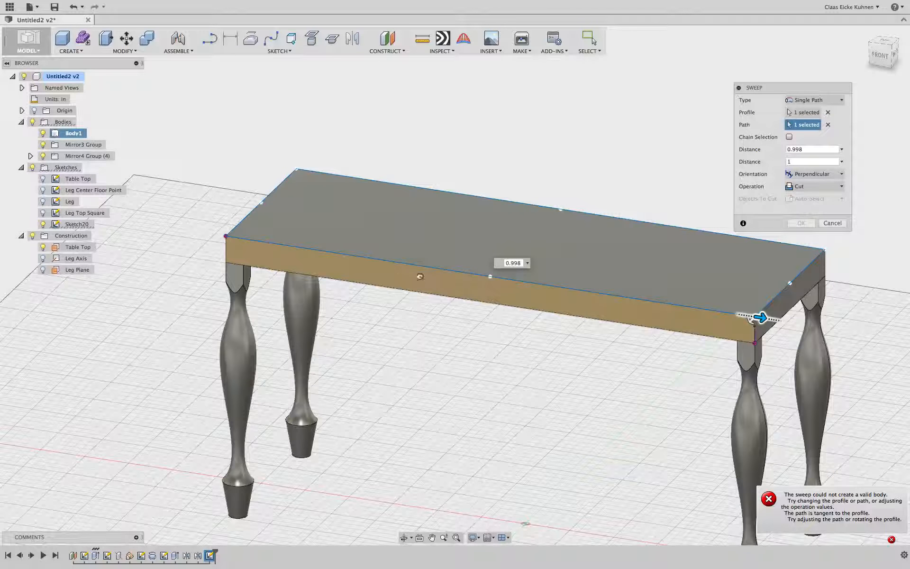
left_click_drag(421, 277, 261, 242)
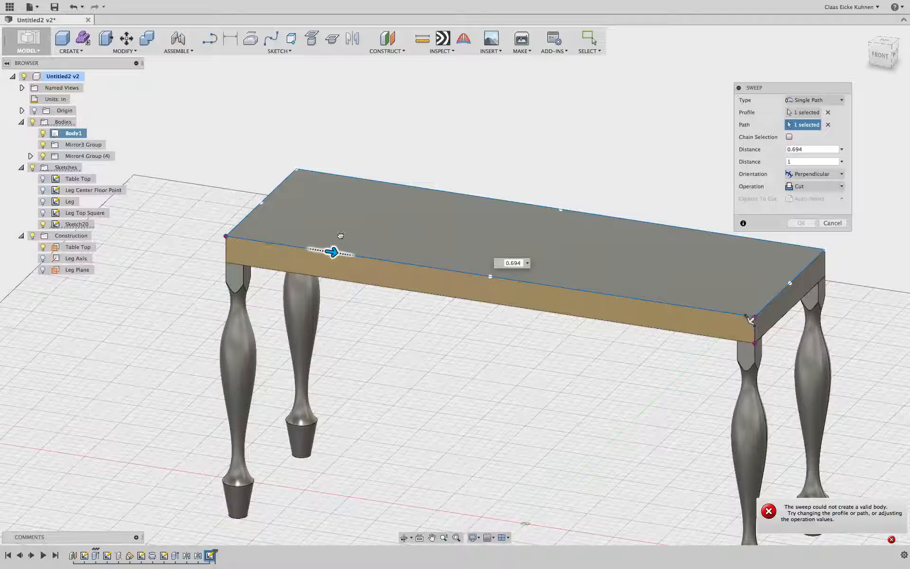
- Remove the long front upper edge from the sweep path and complete the moulding cut at distance 1.00
left_click(416, 265)
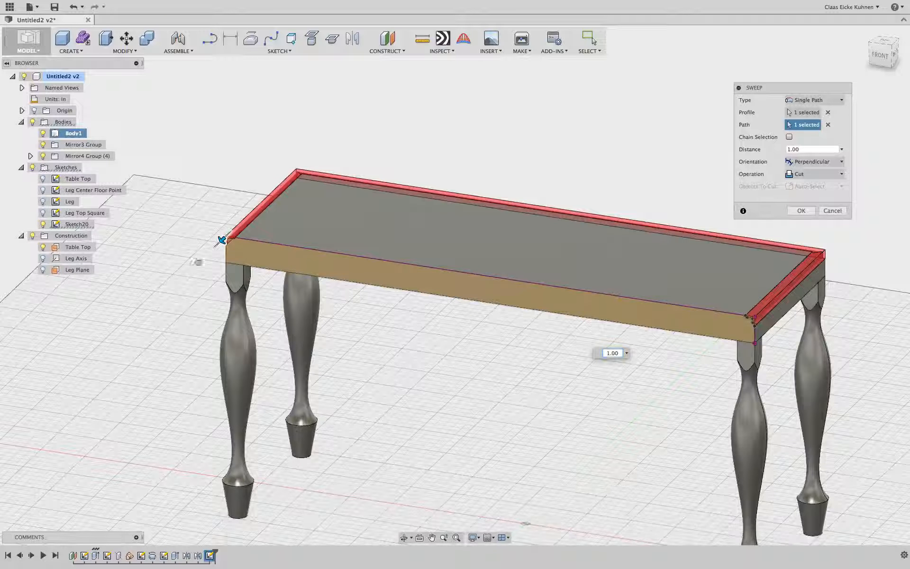
left_click(801, 210)
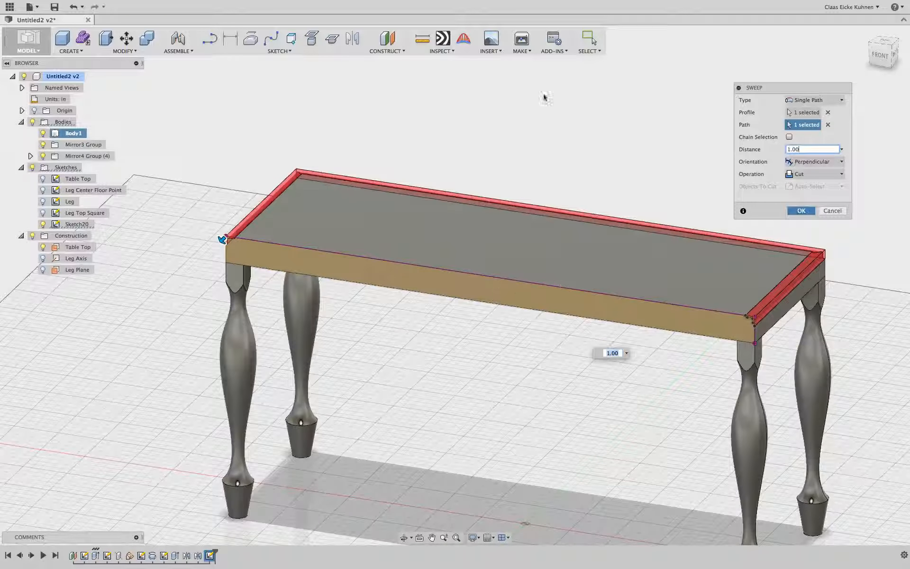
mouse_move(891, 48)
left_mouse_down()
mouse_move(844, 67)
mouse_move(797, 47)
mouse_move(744, 52)
left_mouse_up()
middle_click_drag(455, 285, 503, 204, "shift")
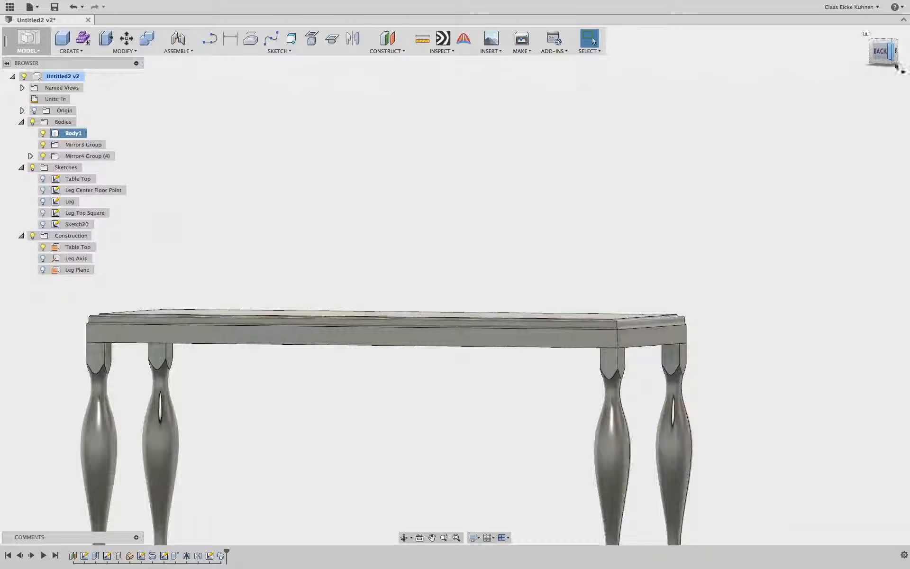
scroll(895, 66, "up", 3)
scroll(903, 181, "down", 6)
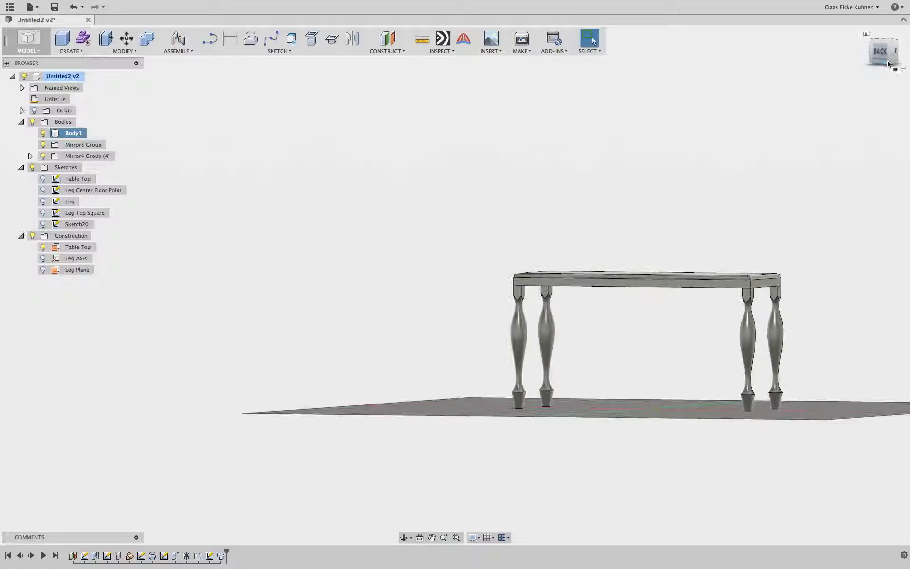
middle_click_drag(878, 55, 568, 332, "shift")
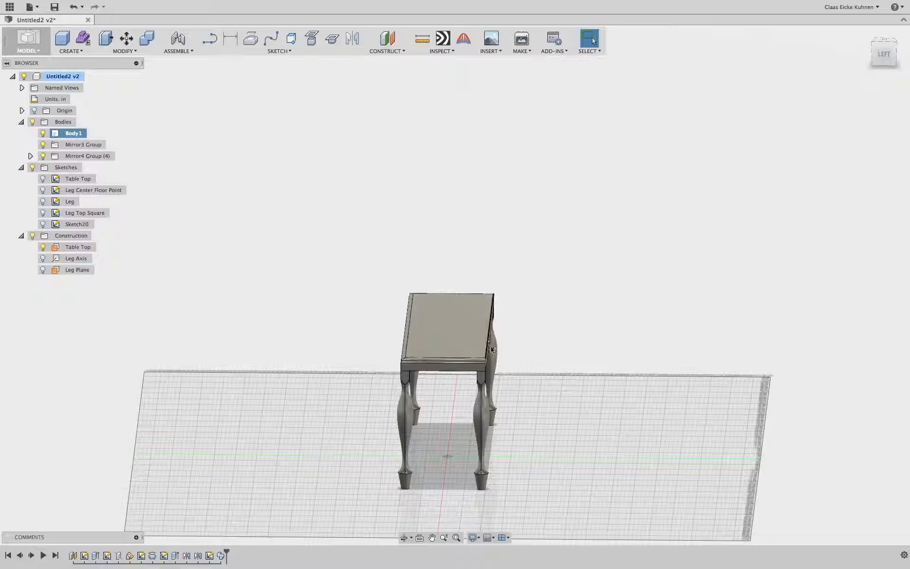
- Start a line sketch on the vertical origin plane facing the table's left side and enable Snap to Grid
left_click(885, 53)
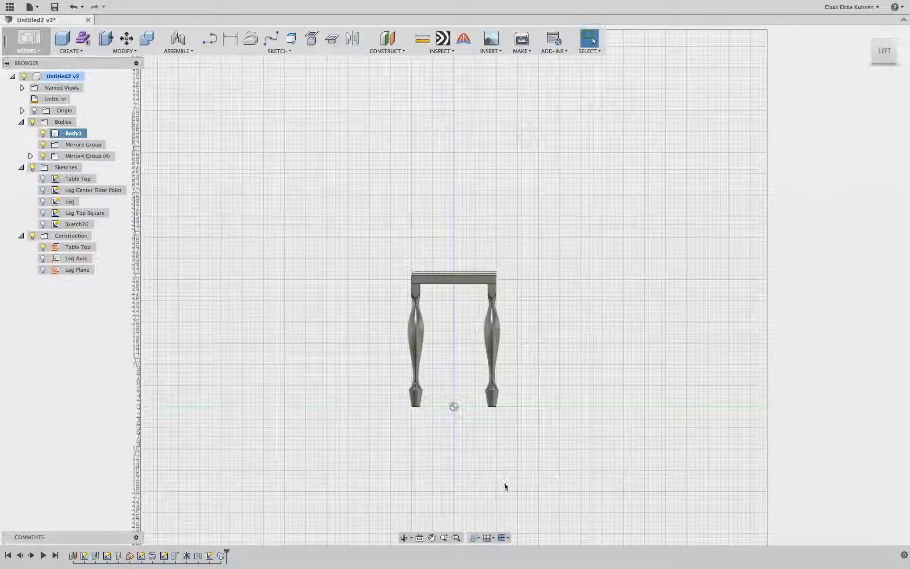
scroll(519, 450, "up", 2)
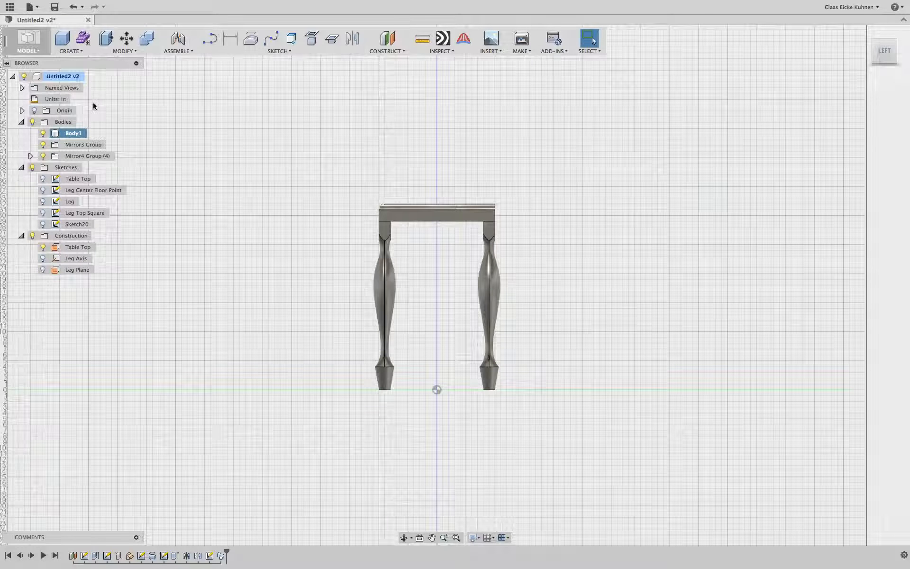
left_click(210, 39)
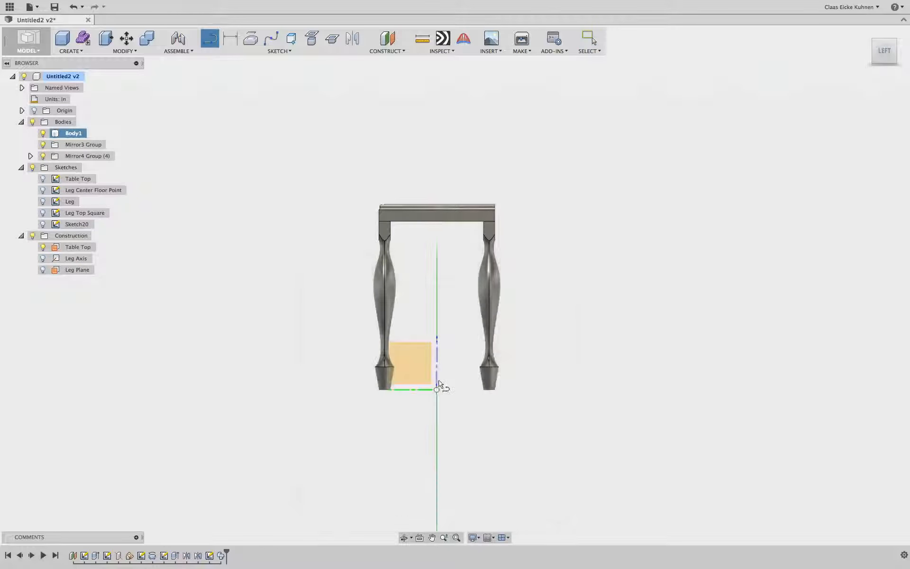
left_click(439, 383)
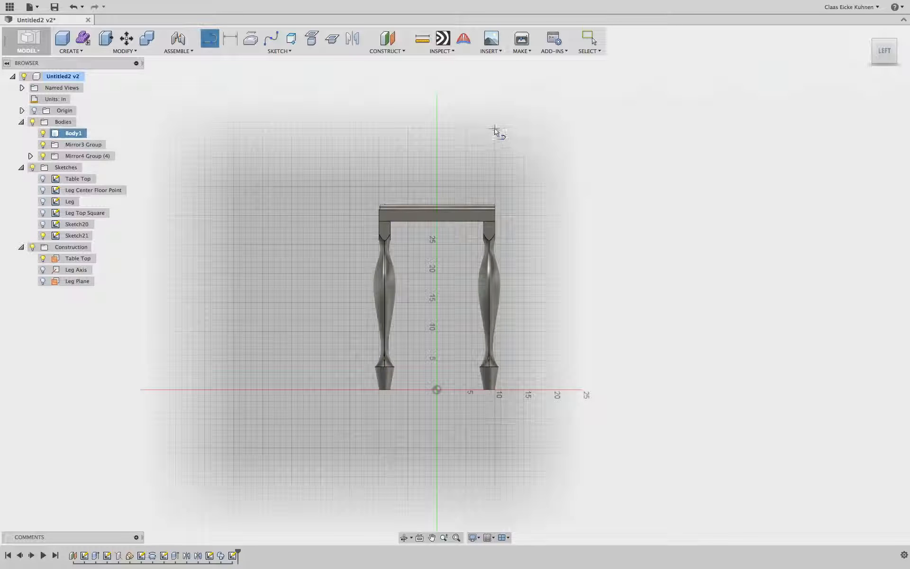
left_click(491, 538)
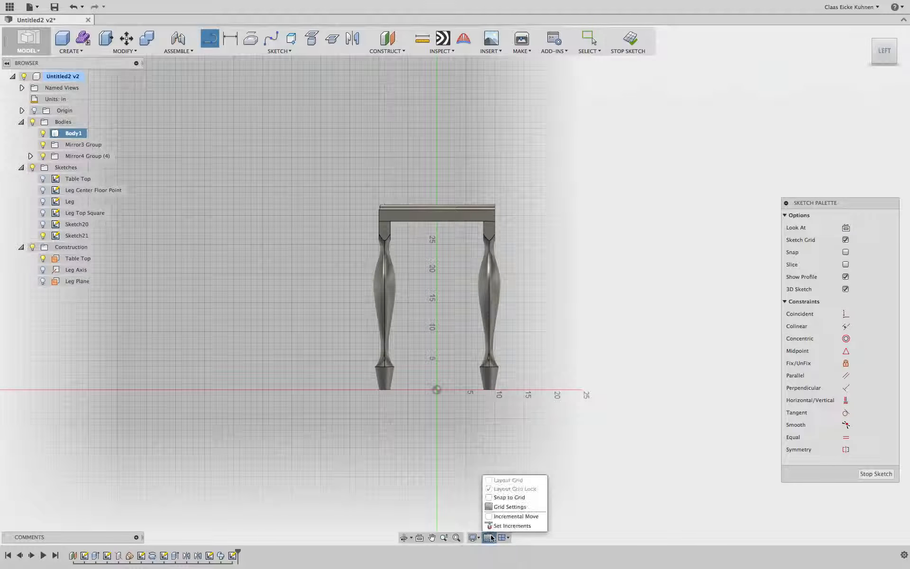
left_click(489, 498)
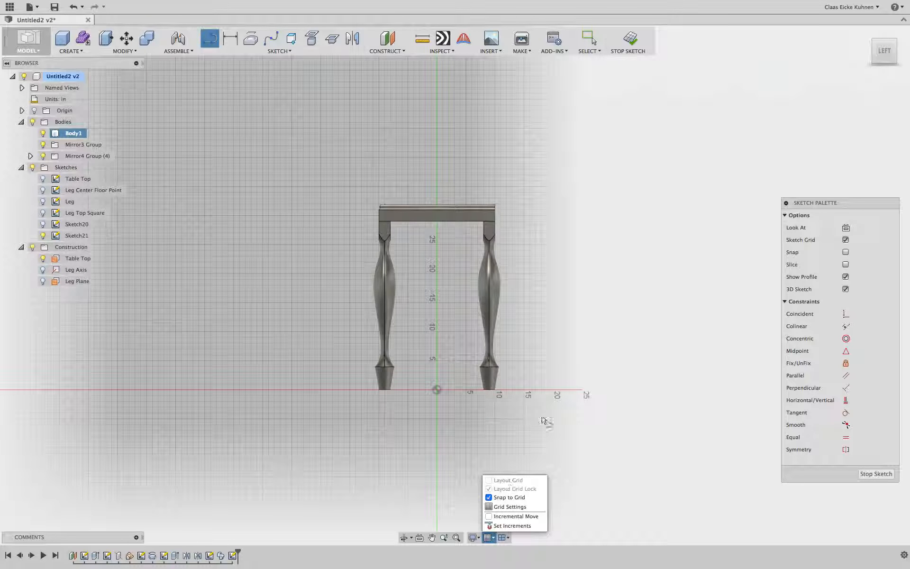
- Sketch a closed rectangle about 10 in wide along the table top's front face, reaching above the top and below the feet
left_click(496, 139)
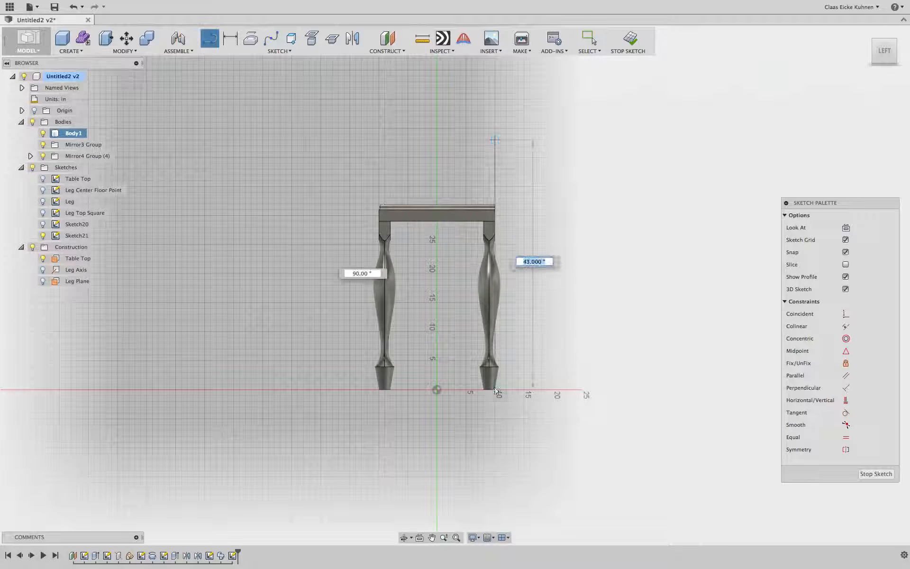
left_click(495, 413)
left_click(554, 413)
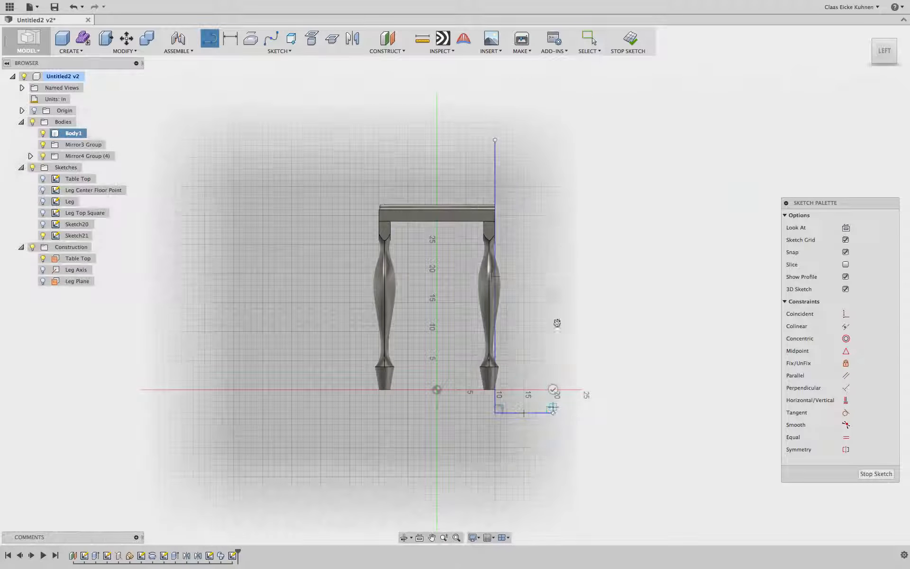
left_click(554, 140)
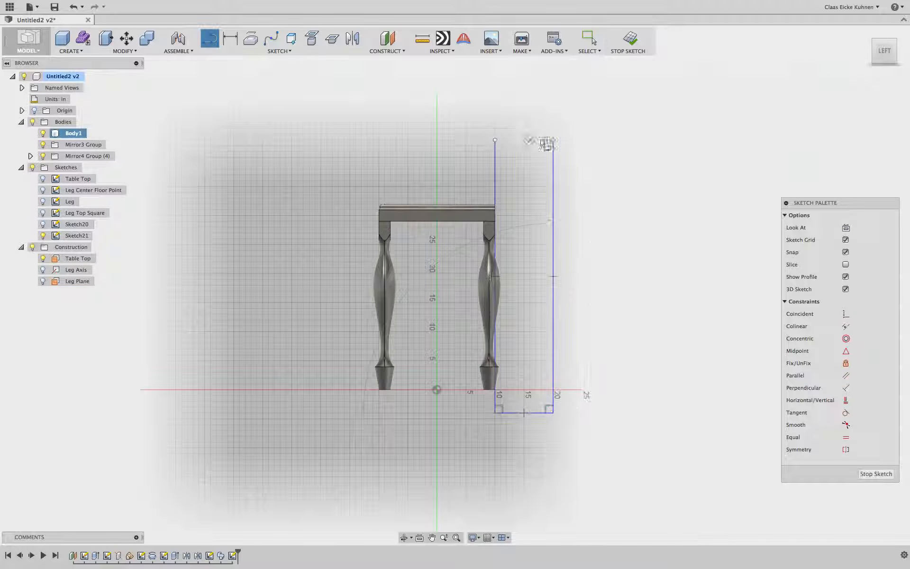
left_click(495, 140)
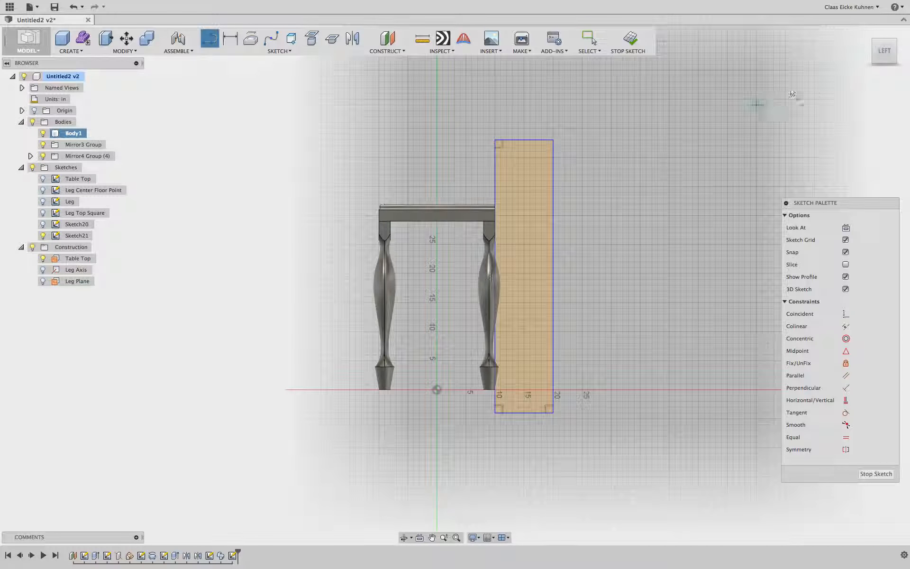
- Extrude the rectangle as a symmetric cut with a distance of 32.146 in, trimming the front legs flush with the table top
mouse_move(885, 52)
left_mouse_down()
mouse_move(830, 95)
mouse_move(374, 260)
left_mouse_up()
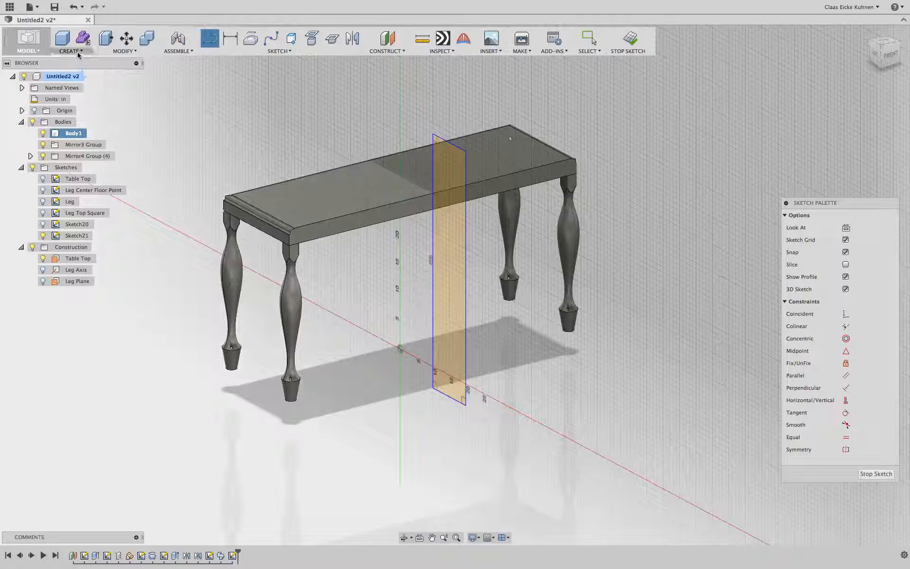
left_click(79, 53)
left_click(73, 121)
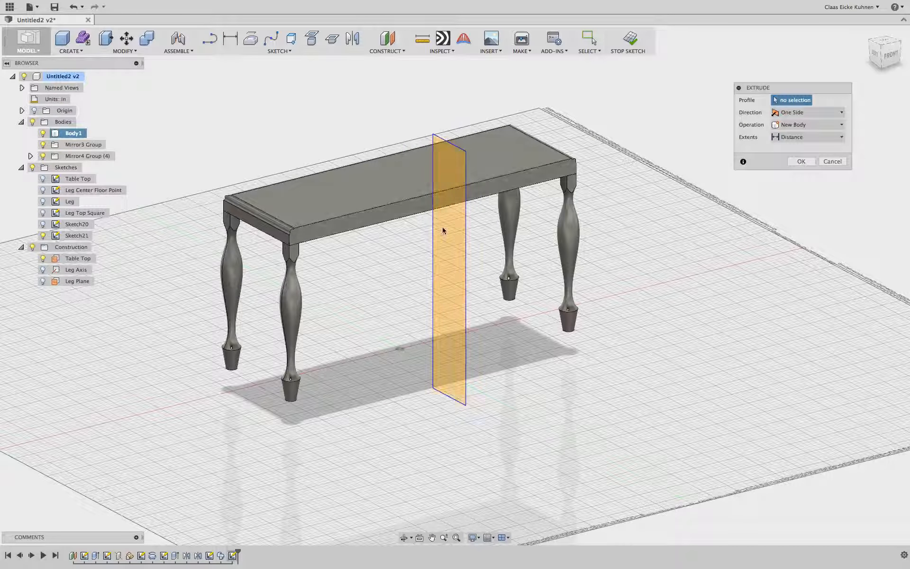
left_click_drag(460, 261, 494, 258)
left_click_drag(542, 238, 611, 216)
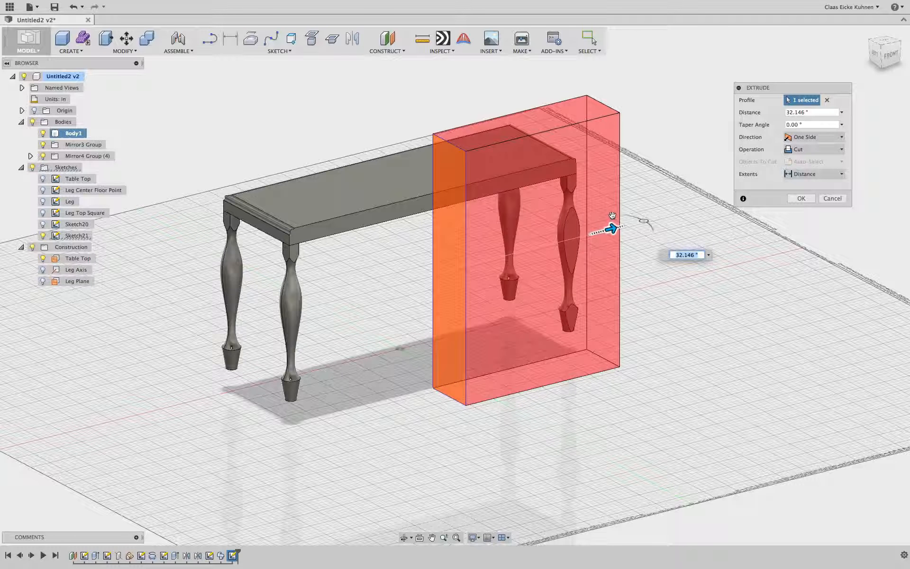
left_click(817, 137)
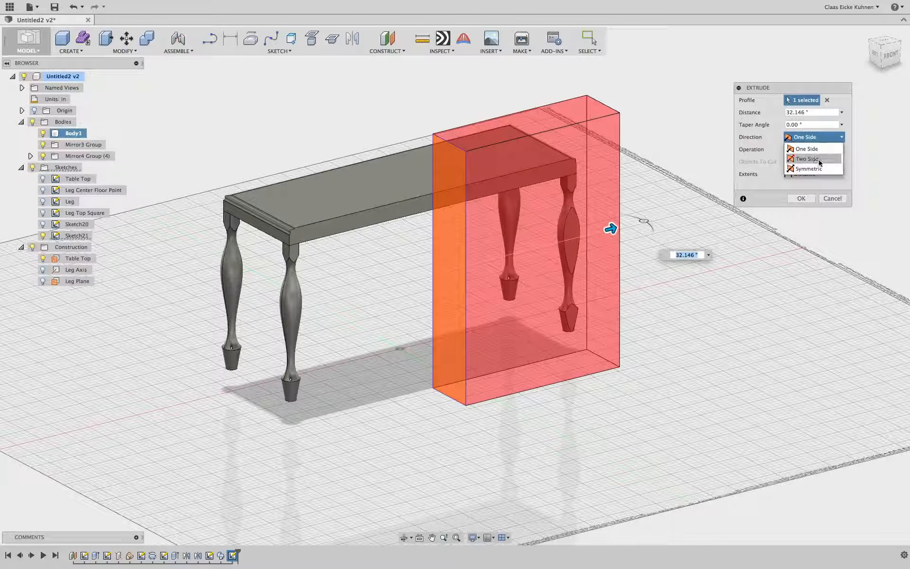
left_click(810, 168)
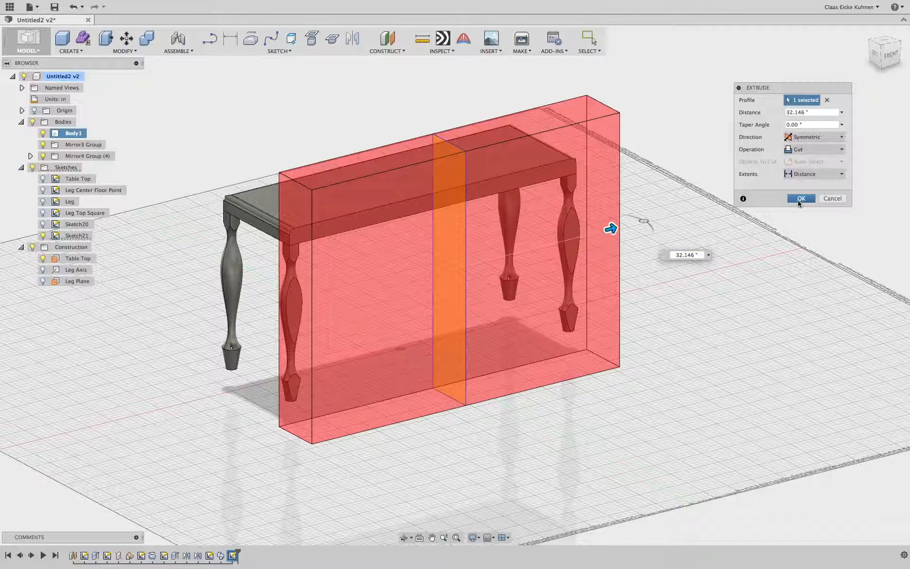
left_click(801, 199)
- Examine the trimmed front legs and the moulded table top from the left, right and back
left_click(876, 56)
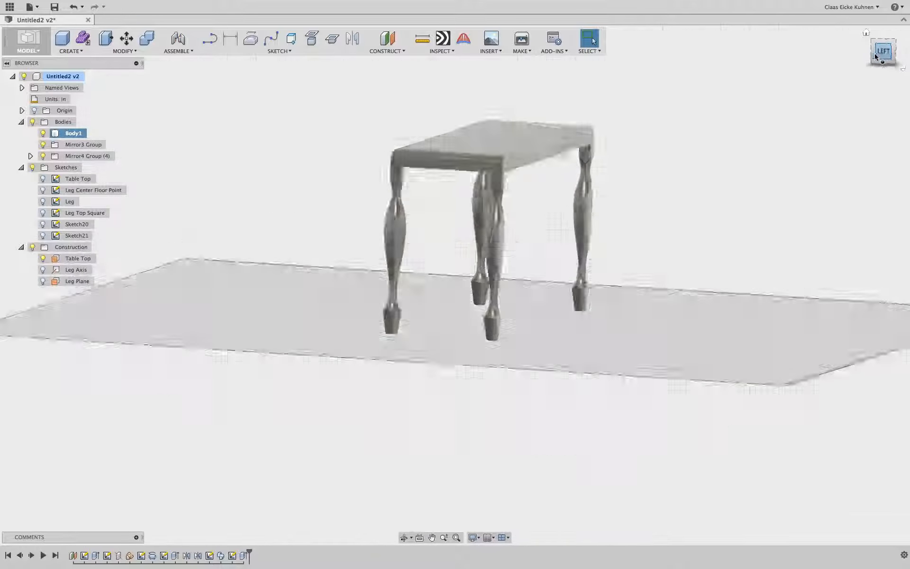
middle_click_drag(455, 285, 493, 259, "shift")
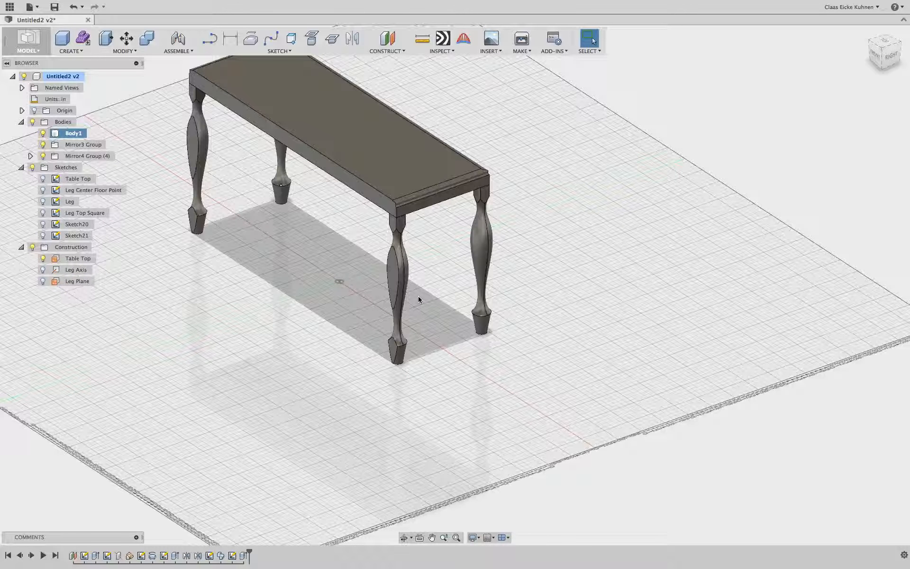
scroll(553, 218, "up", 3)
scroll(619, 237, "down", 6)
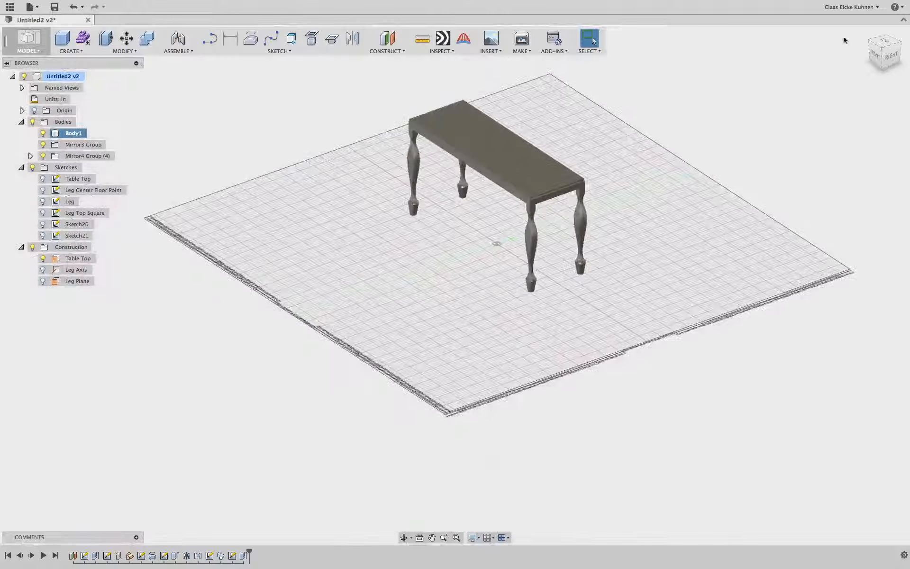
left_click(891, 56)
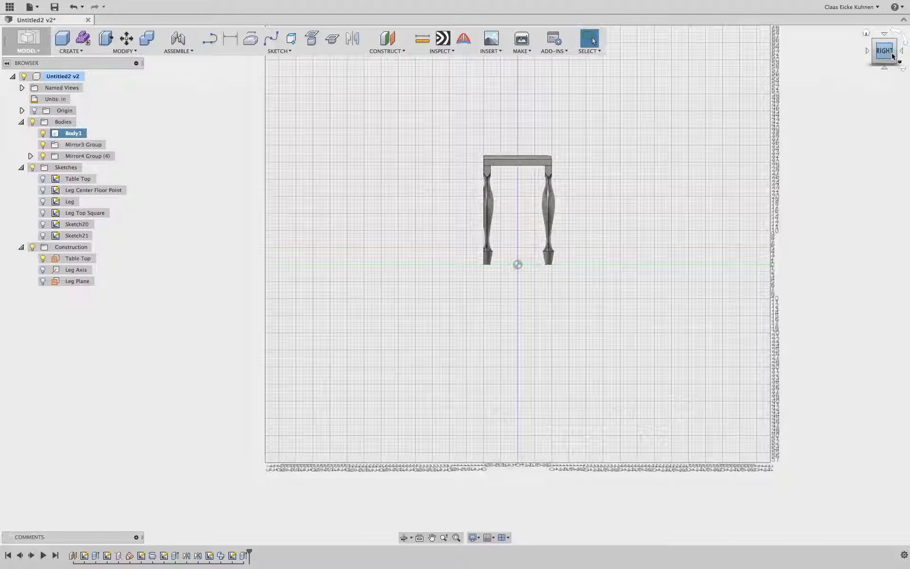
middle_click_drag(892, 57, 730, 142, "shift")
left_click(891, 56)
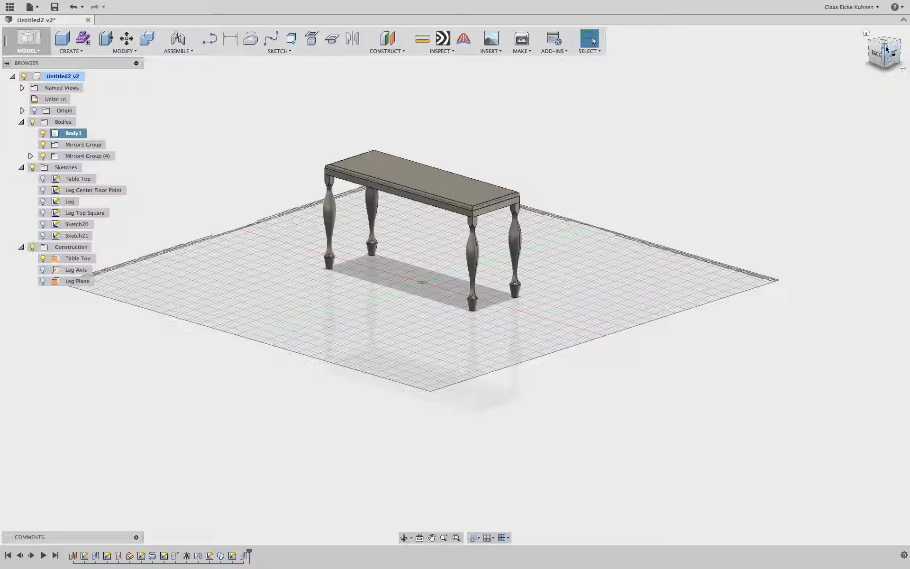
left_click(888, 48)
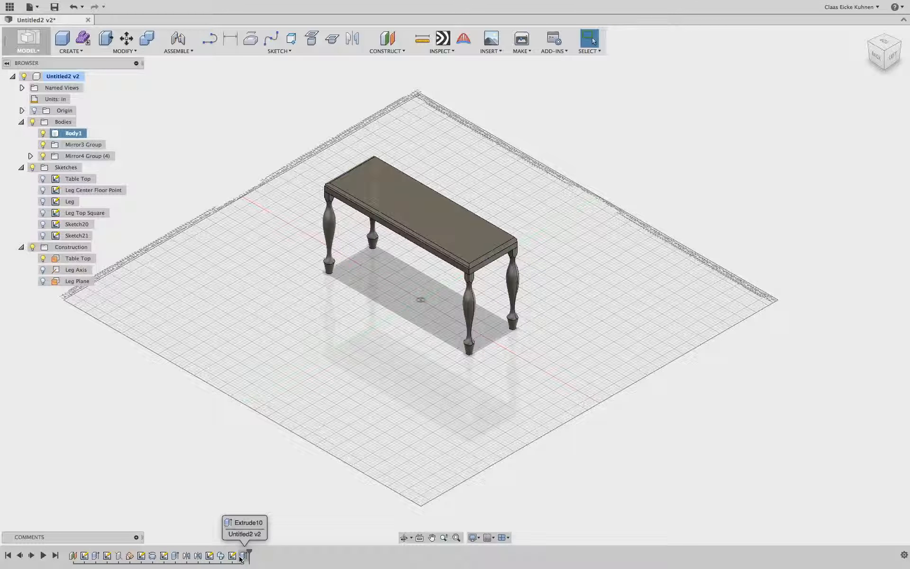
left_click(895, 57)
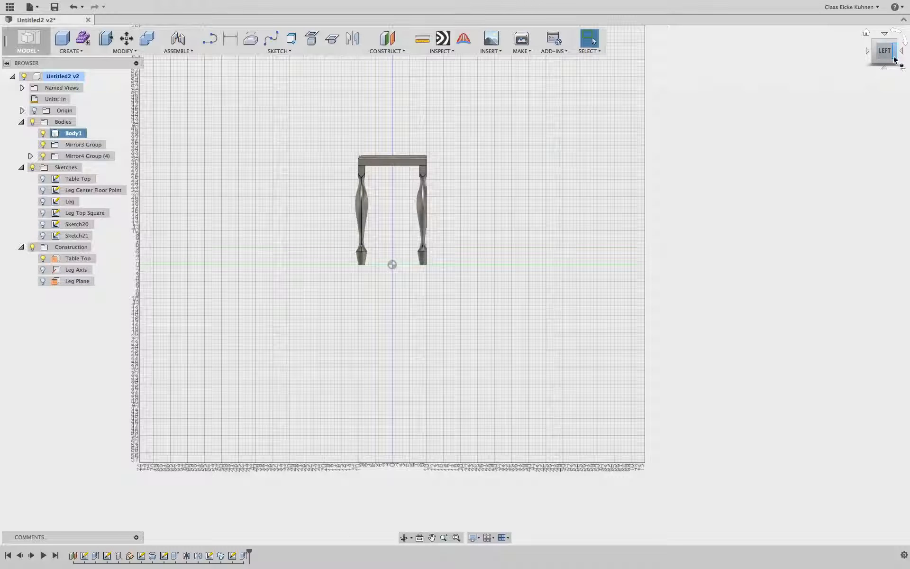
left_click(866, 32)
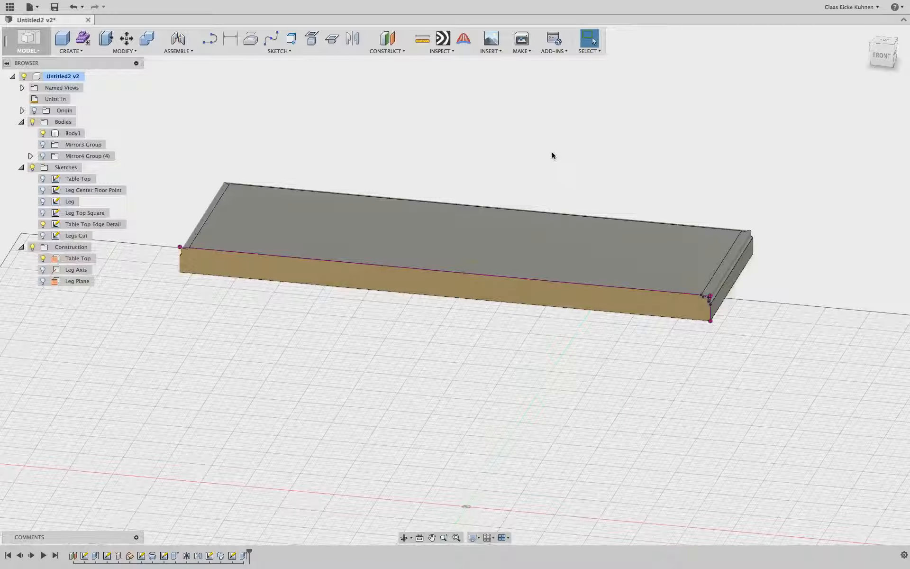
- Inspect the swept moulding profile at the table top's front left corner
scroll(187, 244, "up", 10)
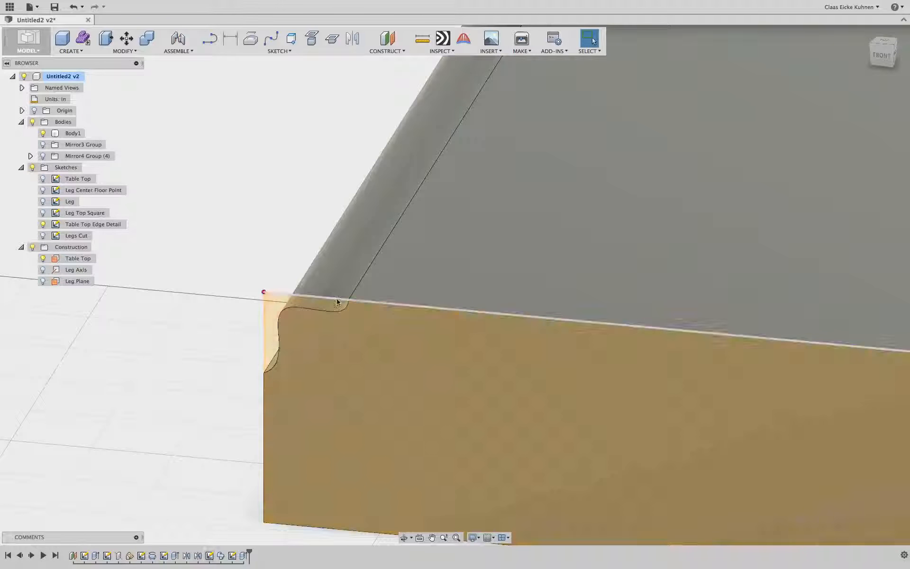
left_click(389, 302)
key("Escape")
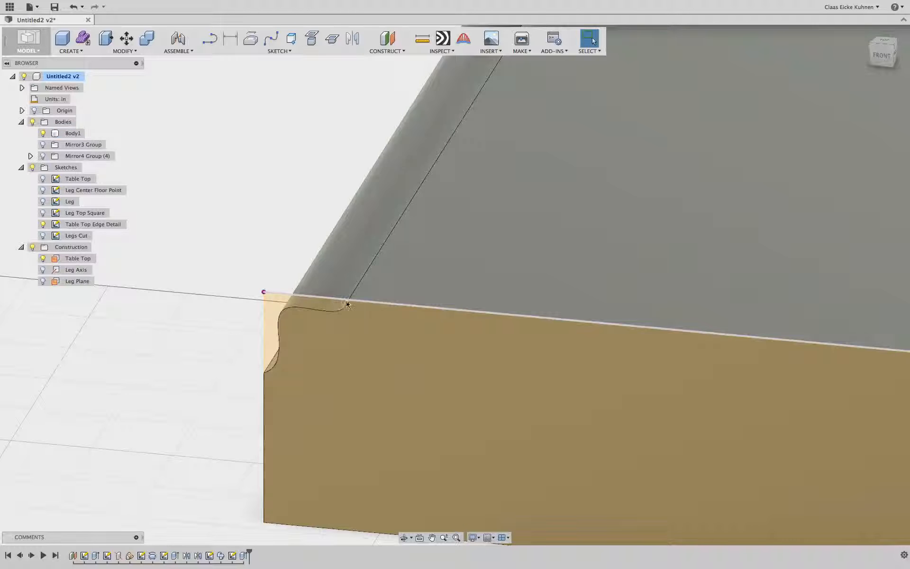
- Try to redefine the moulding sweep's path with the table top's right, back, left and front upper edges
scroll(372, 306, "down", 10)
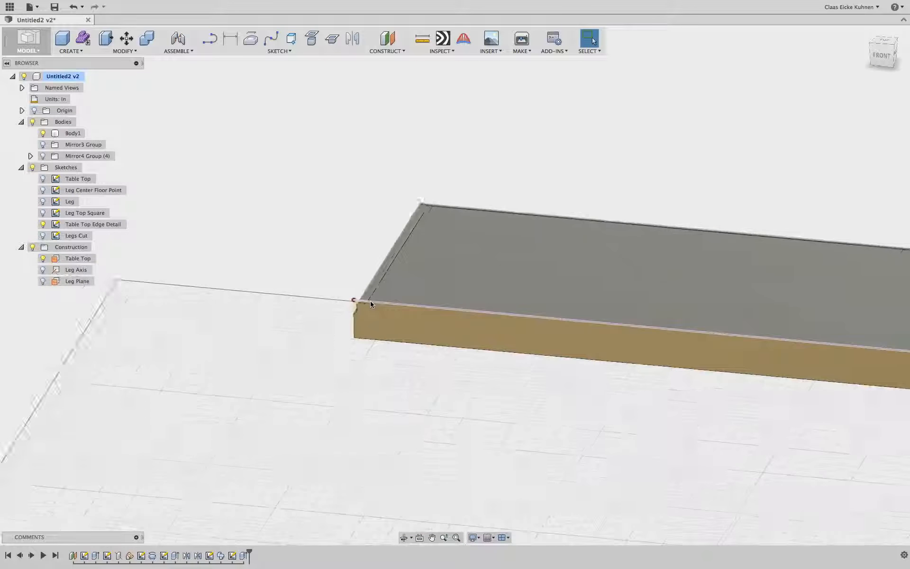
middle_click_drag(553, 315, 396, 290)
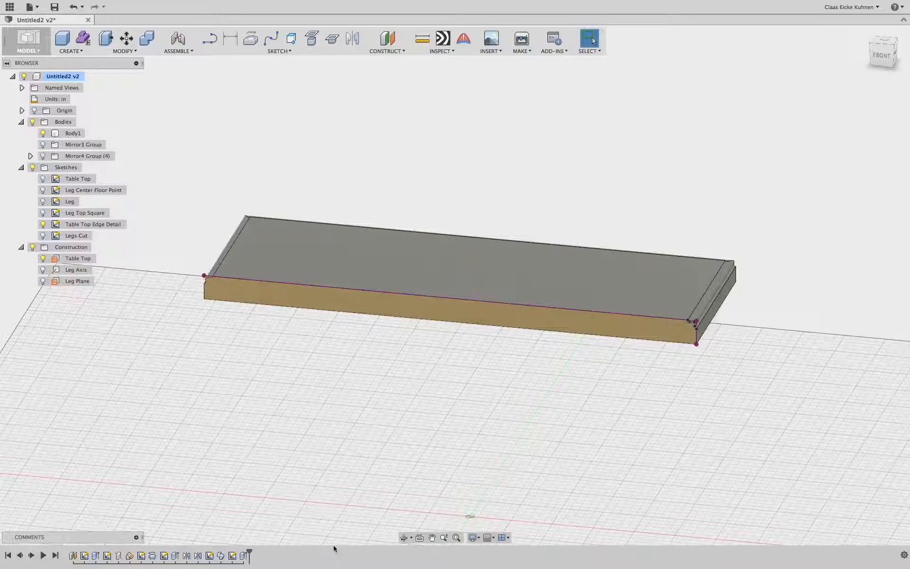
right_click(221, 556)
left_click(243, 486)
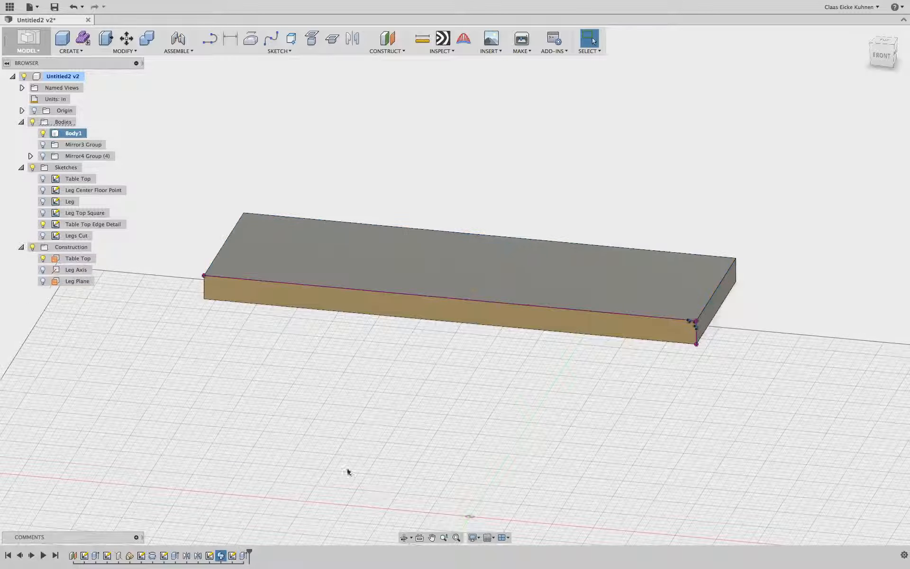
left_click(806, 125)
left_click(828, 125)
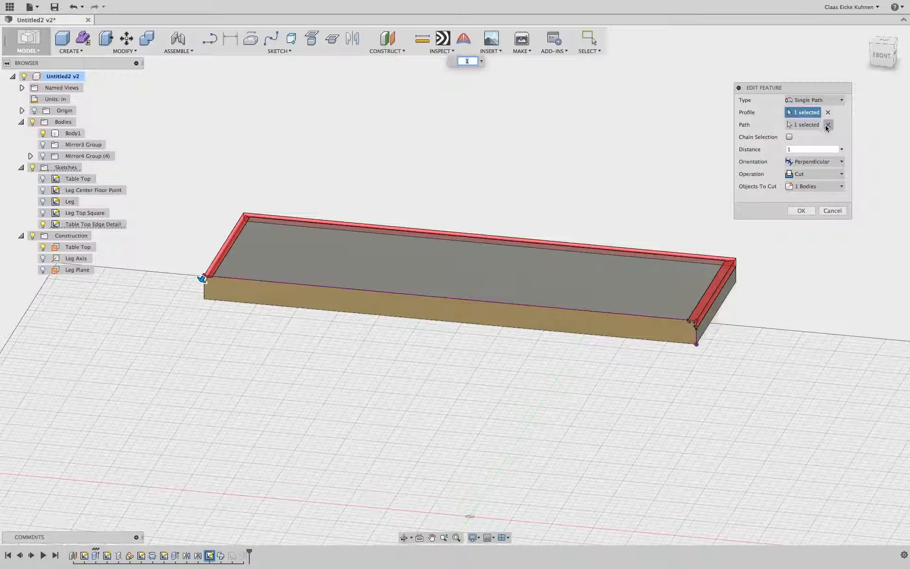
left_click(719, 286)
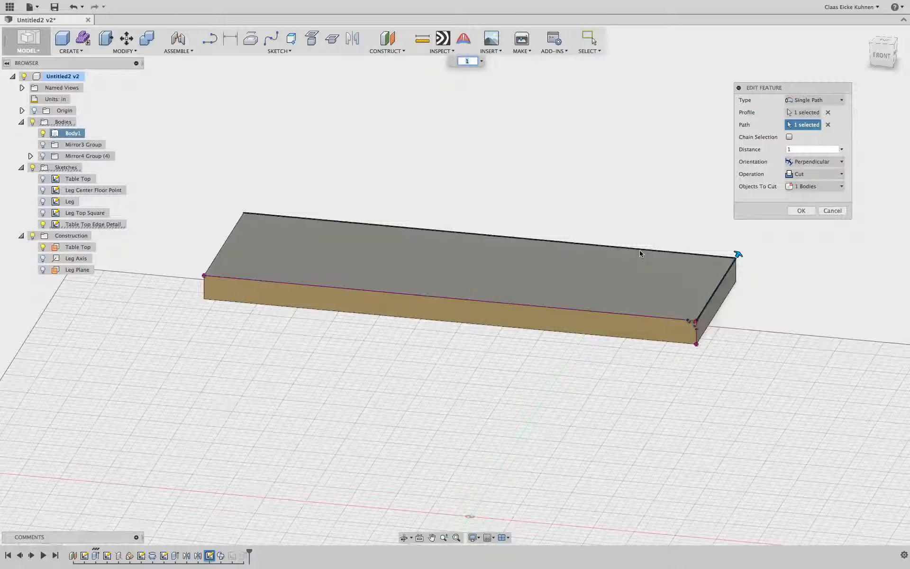
left_click(643, 251)
left_click(266, 281)
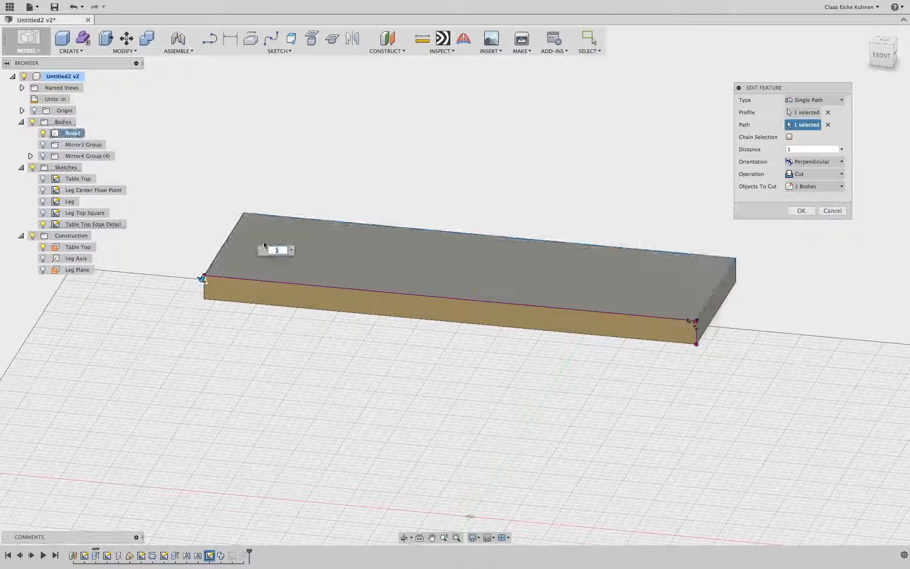
left_click(363, 292)
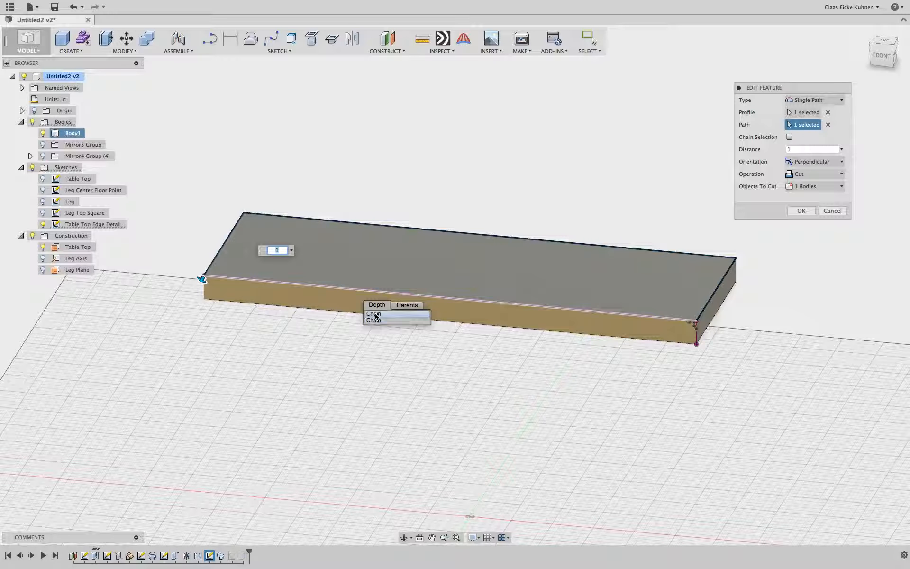
left_click(377, 316)
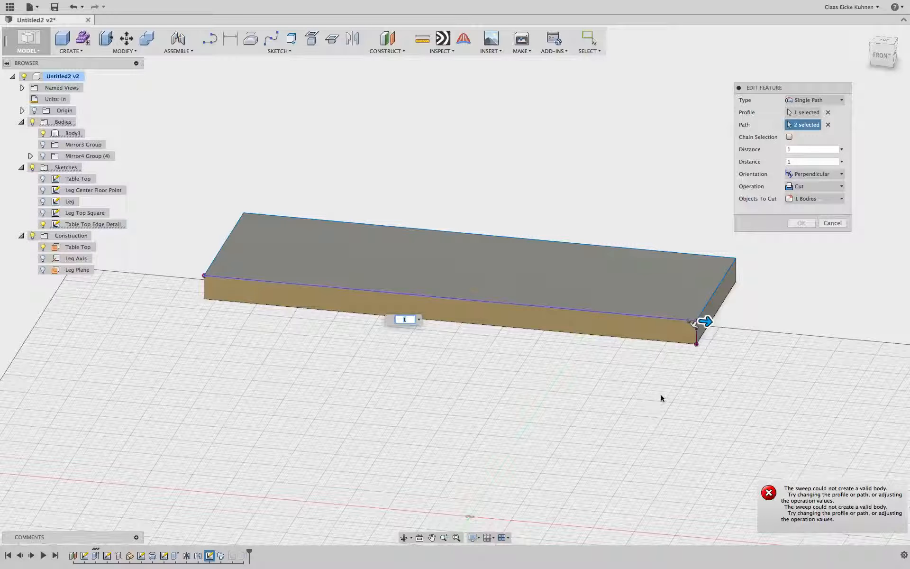
mouse_move(706, 322)
left_mouse_down()
mouse_move(707, 330)
mouse_move(673, 326)
mouse_move(714, 301)
mouse_move(708, 309)
left_mouse_up()
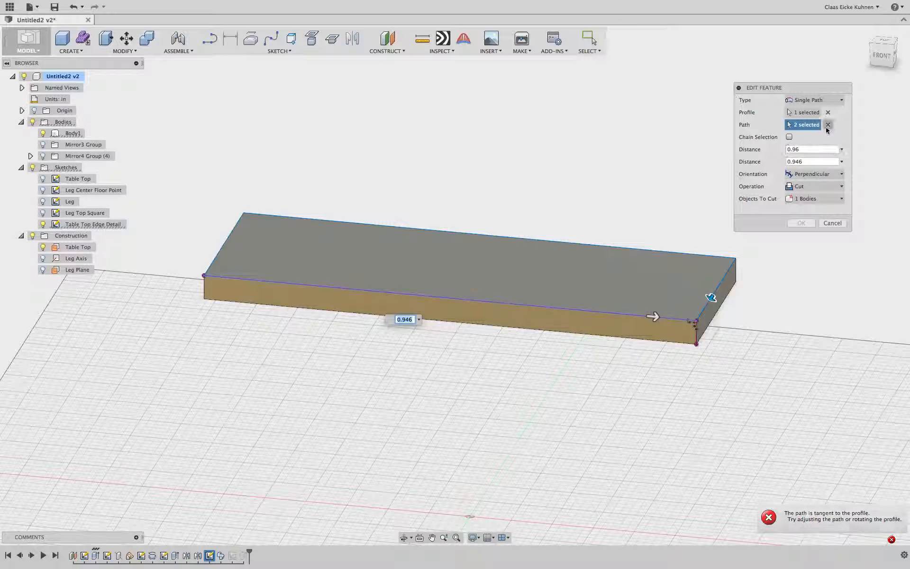
- Try the sweep path again around all four upper edges, using the other overlapping chain along the front
left_click(714, 294)
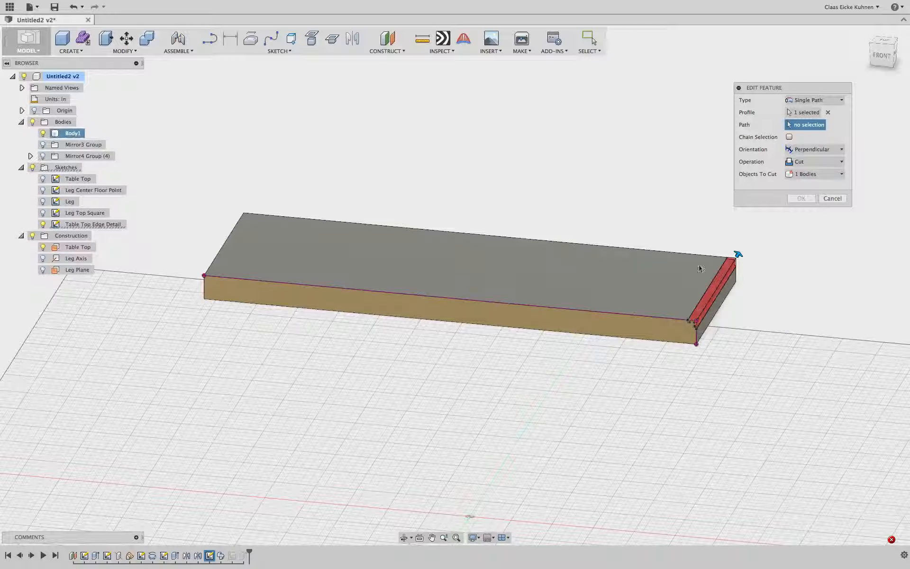
left_click(631, 249)
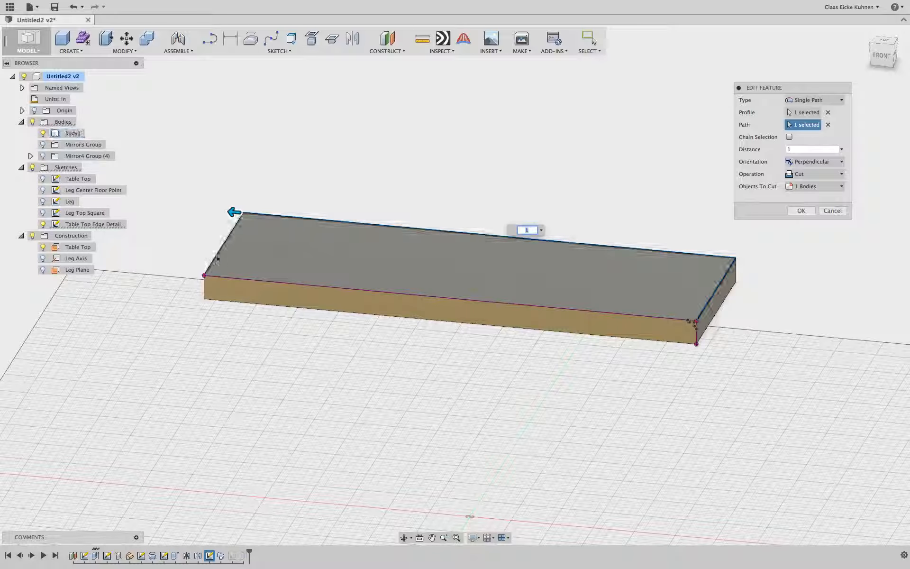
left_click(216, 256)
left_click(245, 279)
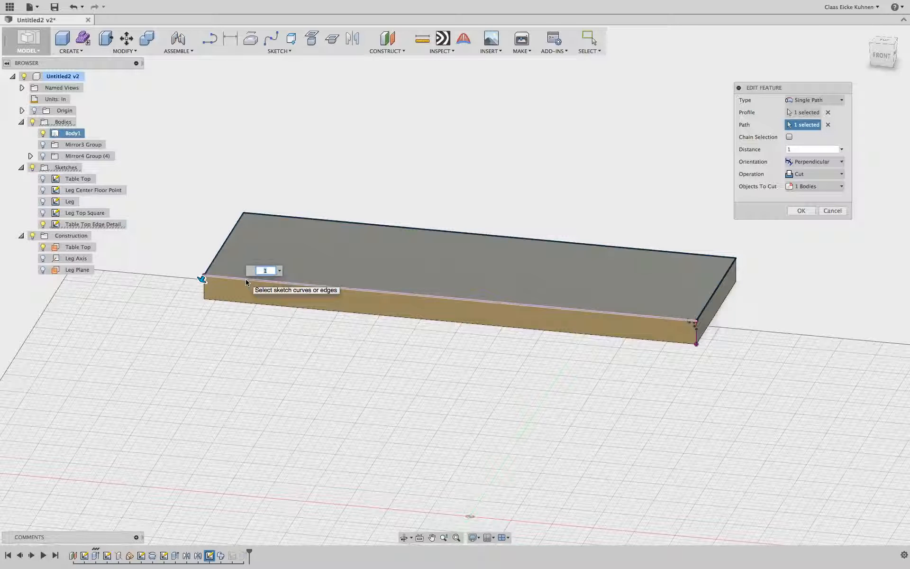
left_click(246, 283)
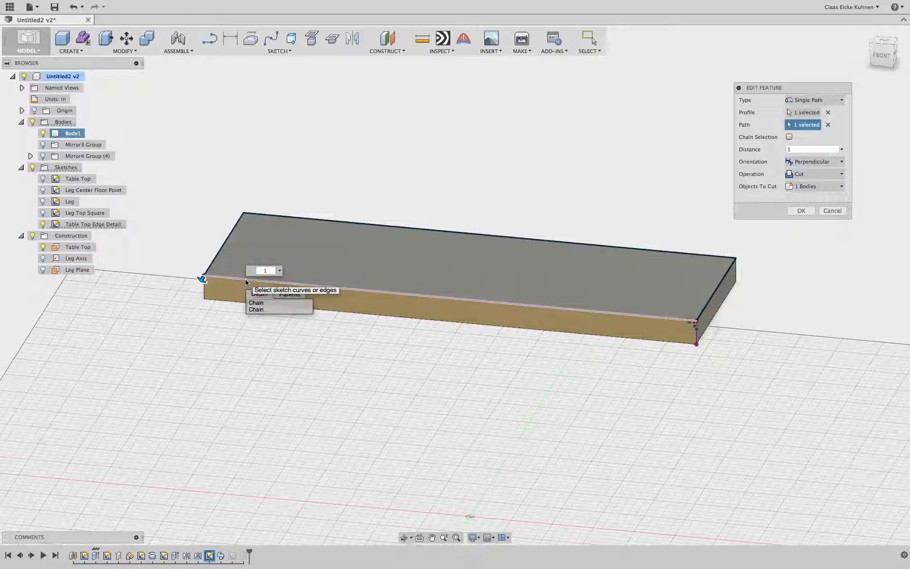
left_click(255, 309)
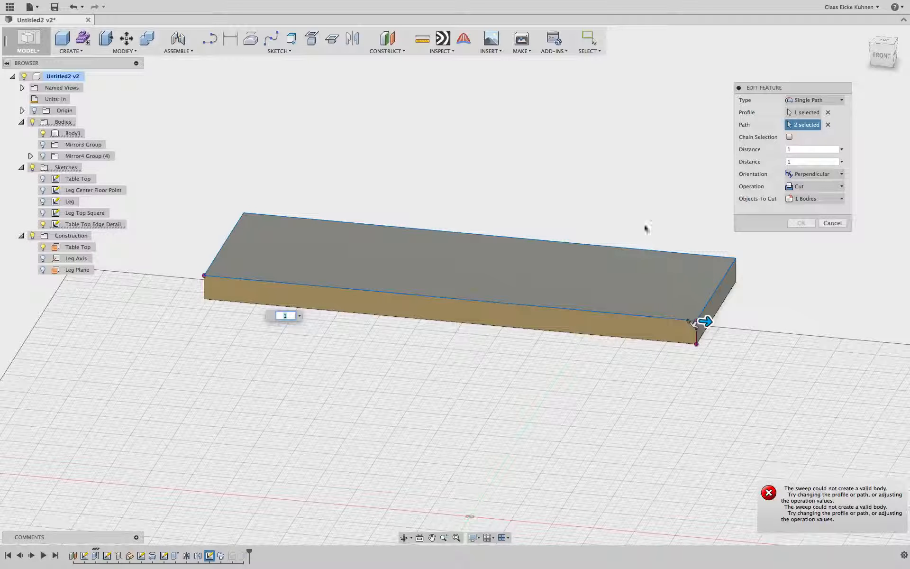
left_click(829, 125)
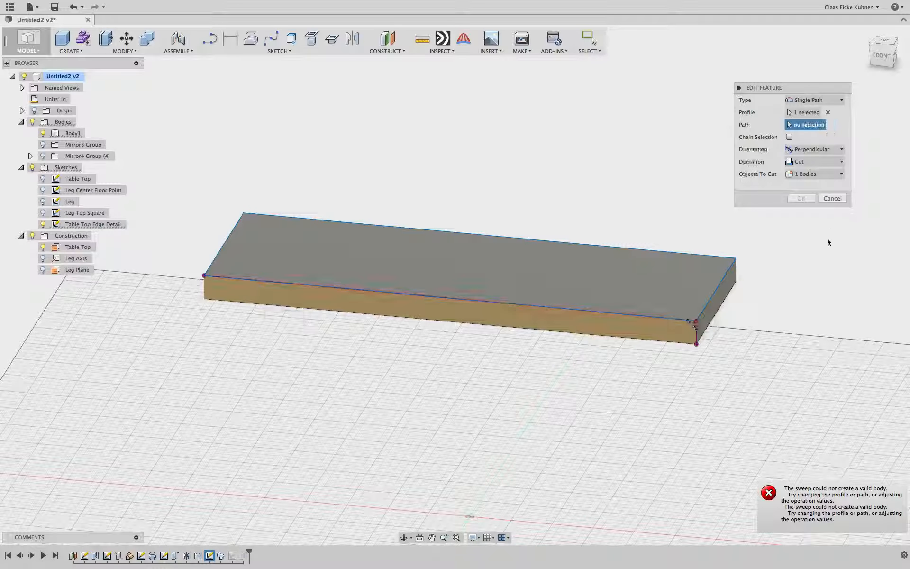
scroll(712, 319, "up", 6)
scroll(612, 336, "up", 4)
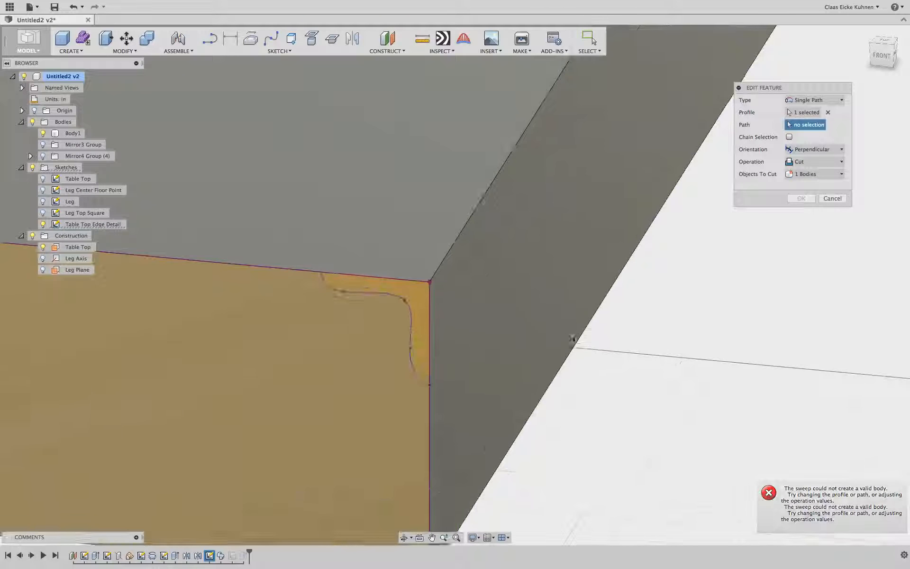
scroll(531, 319, "down", 7)
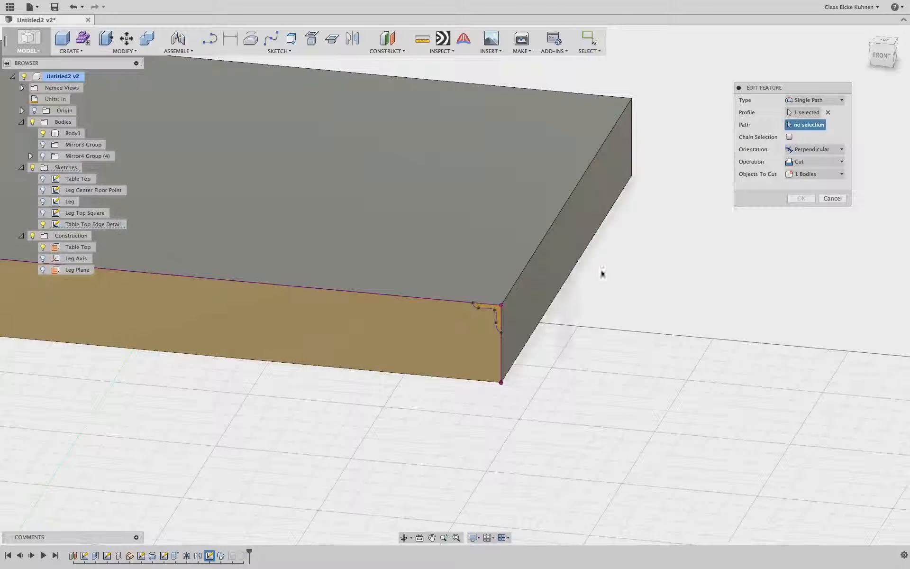
middle_click_drag(602, 270, 748, 238)
key("Escape")
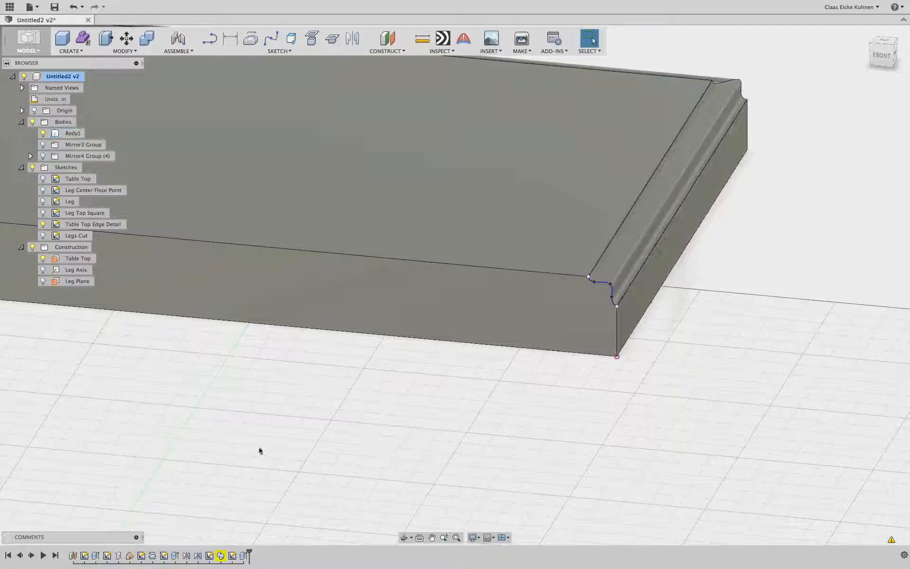
- Open the Table Top Edge Detail sketch for editing, with the table top body hidden and the profile viewed from the front
left_click(210, 556)
right_click(211, 558)
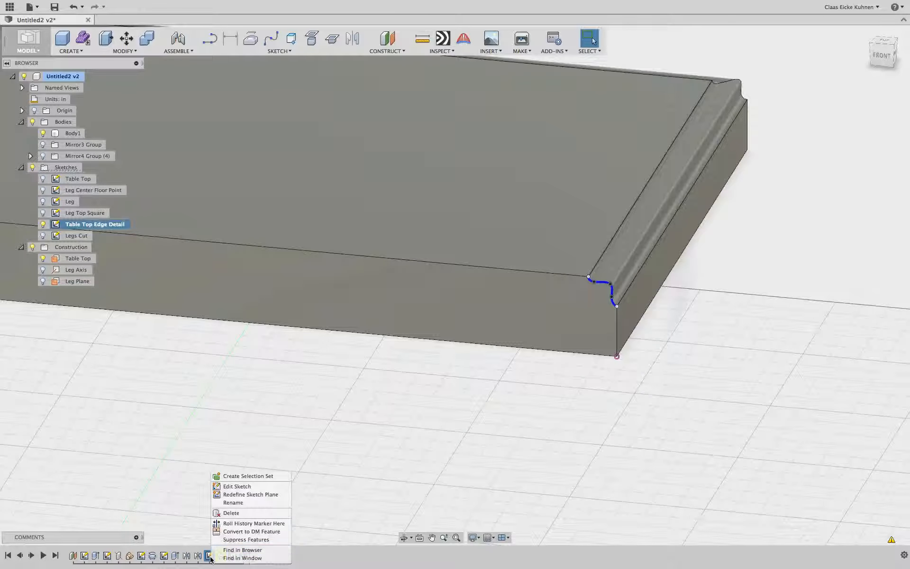
left_click(236, 487)
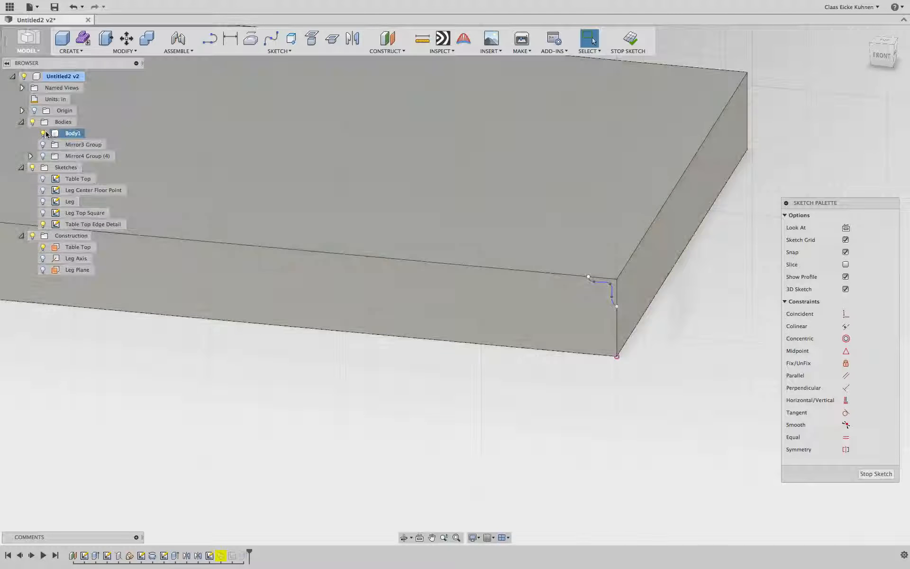
left_click(43, 133)
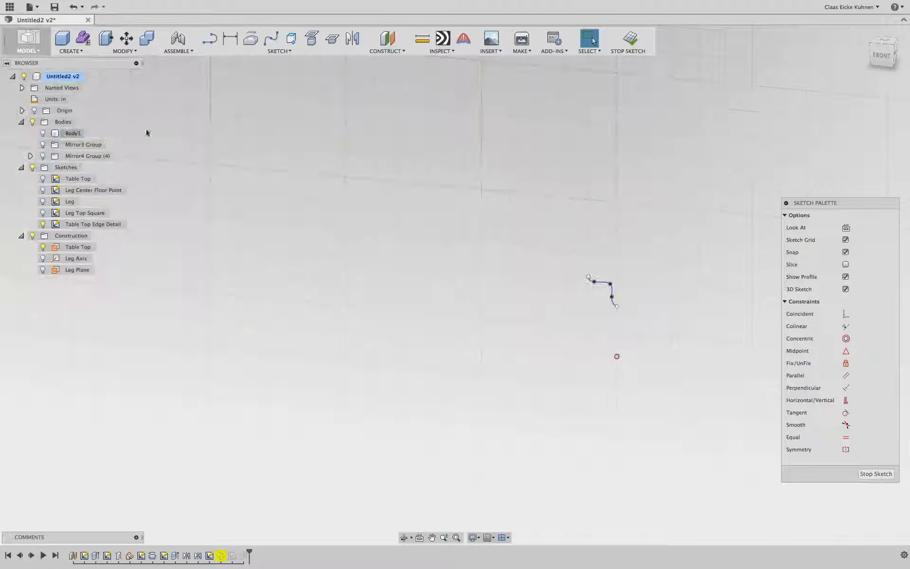
left_click(883, 56)
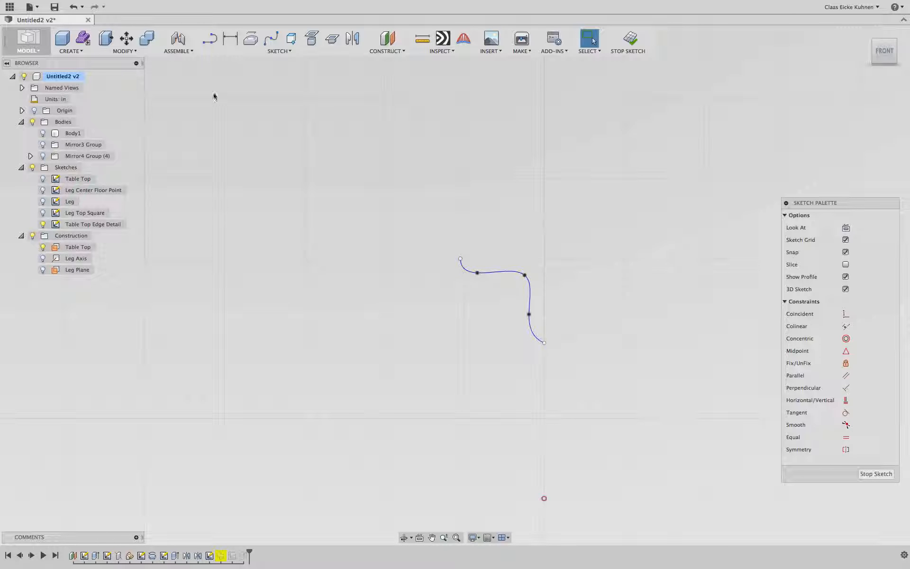
- Close the moulding curve with four straight lines that reach above and beyond the table top's right corner
left_click(210, 37)
left_click(461, 259)
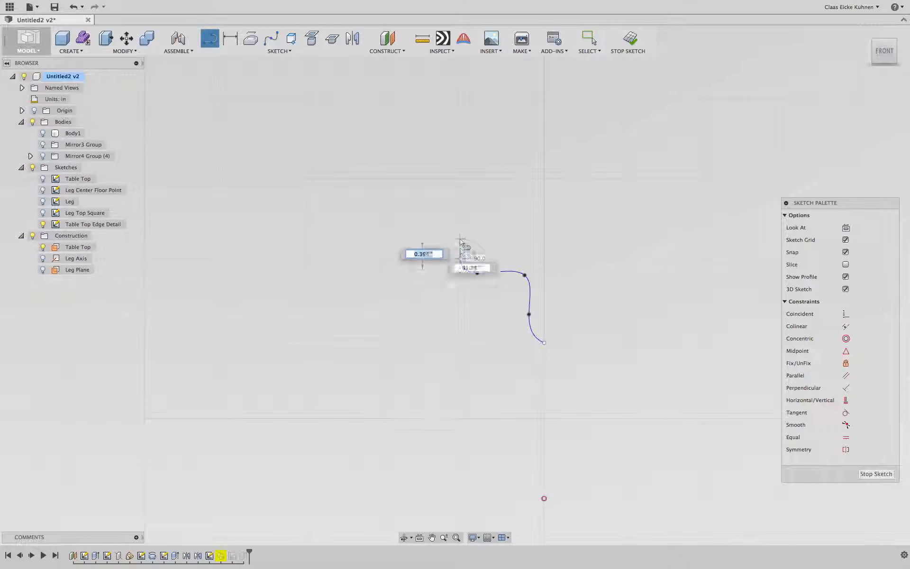
left_click(461, 227)
left_click(611, 227)
left_click(611, 343)
left_click(545, 343)
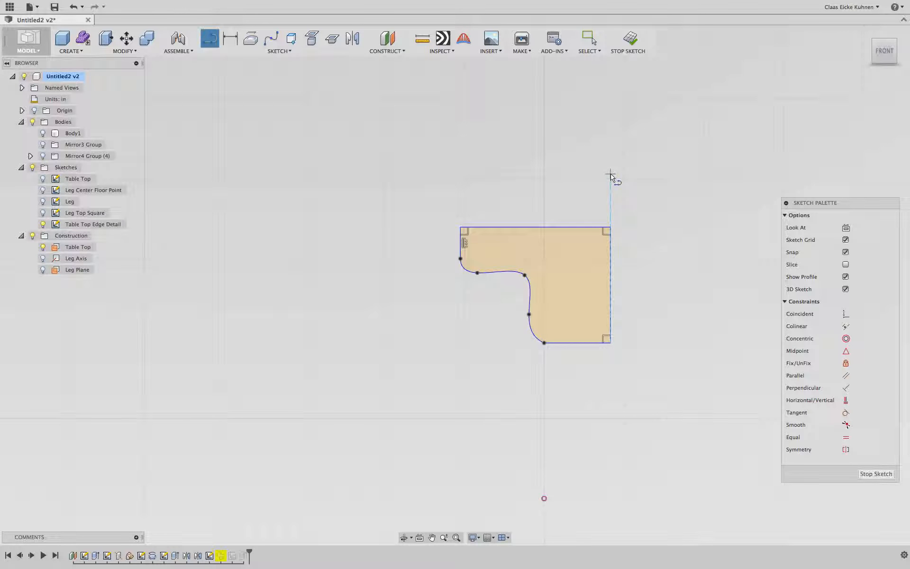
- Show the table top body again and project its front corner geometry into the edge detail sketch
left_click(43, 133)
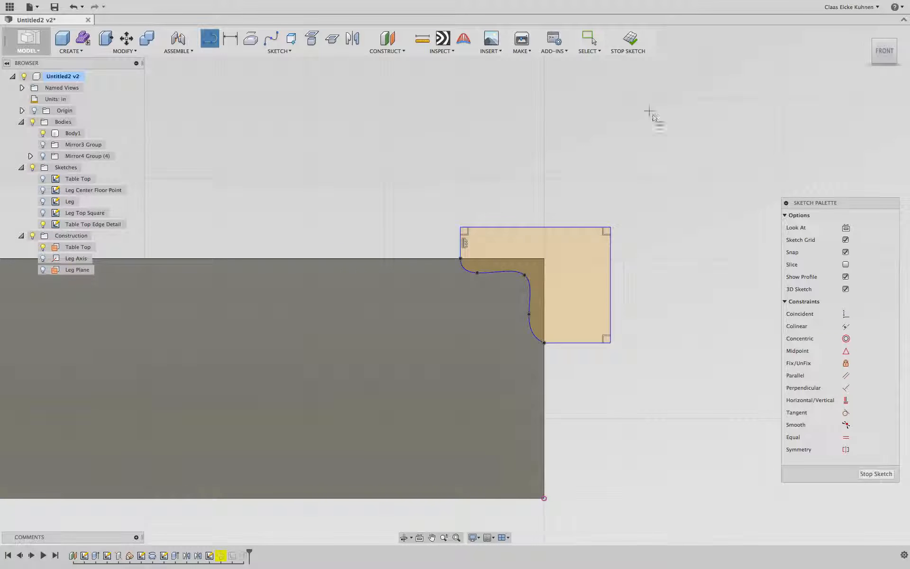
scroll(656, 125, "down", 5)
left_click(882, 56)
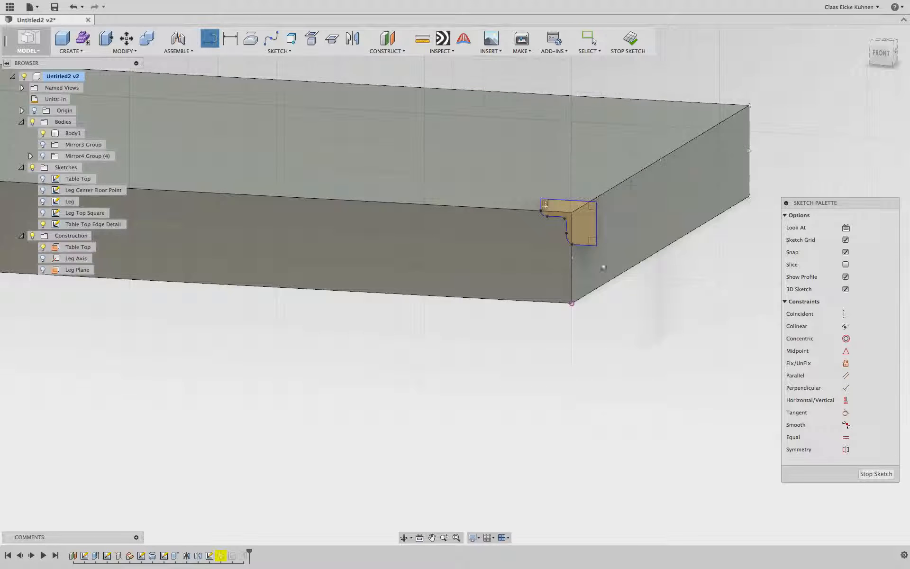
scroll(588, 252, "up", 4)
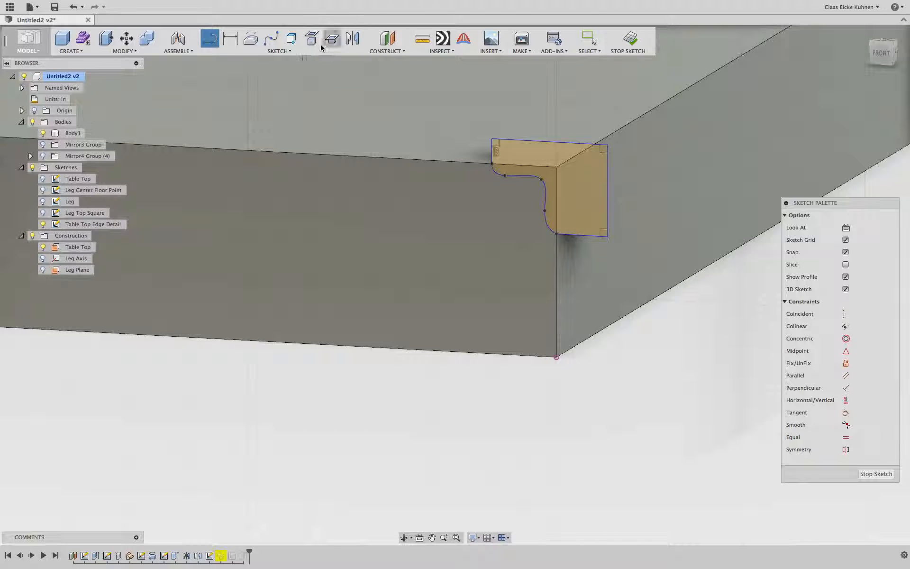
left_click(291, 38)
left_click(451, 146)
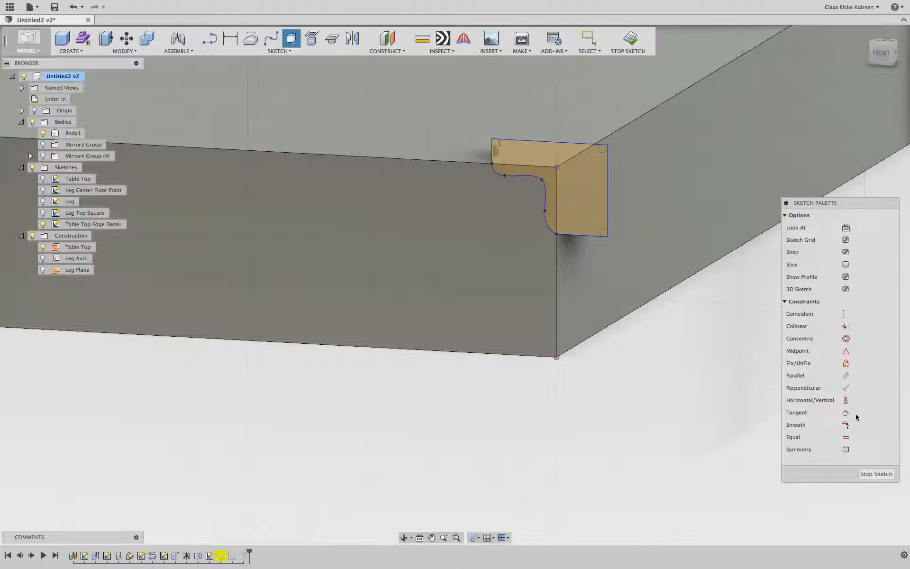
- Apply the Horizontal/Vertical constraint to the moulding curve's two end points and finish the sketch
left_click(846, 400)
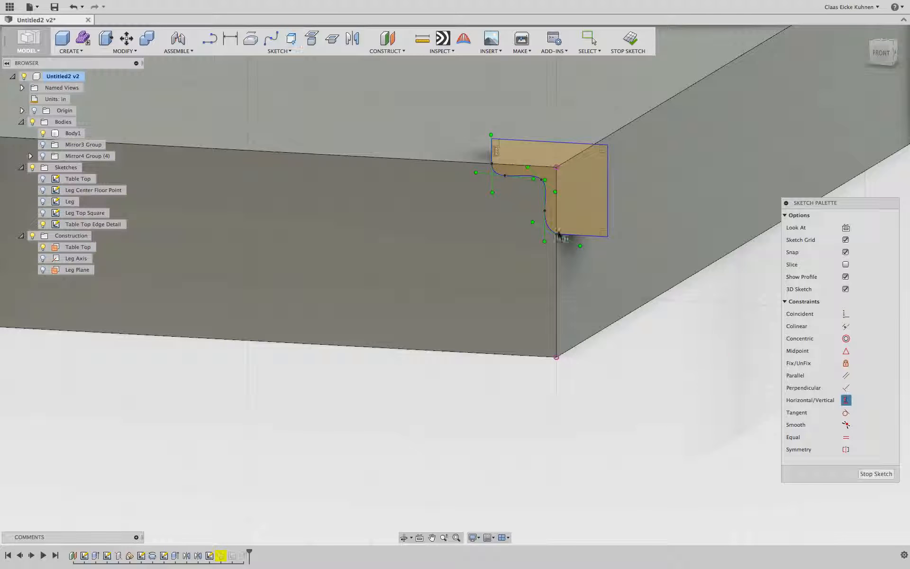
left_click(493, 165)
left_click(557, 233)
left_click(629, 39)
- Edit the moulding sweep and add the table top's front upper edge to its path, cutting the profile around all four sides
scroll(635, 395, "down", 10)
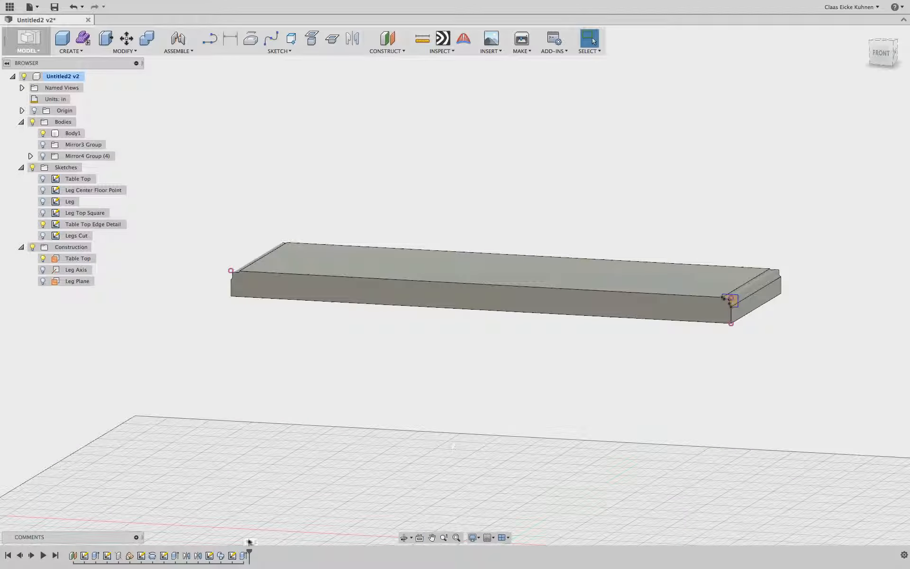
left_click(222, 558)
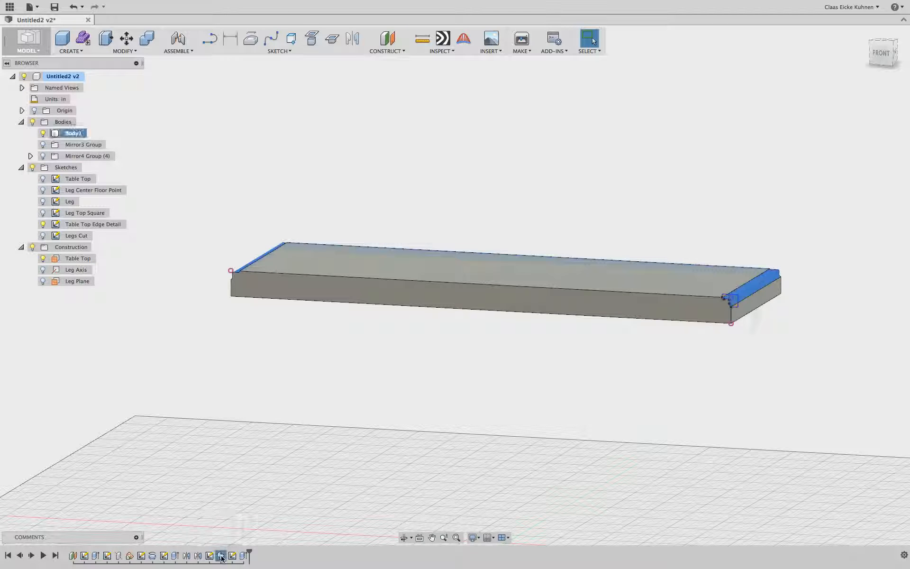
right_click(222, 558)
left_click(261, 491)
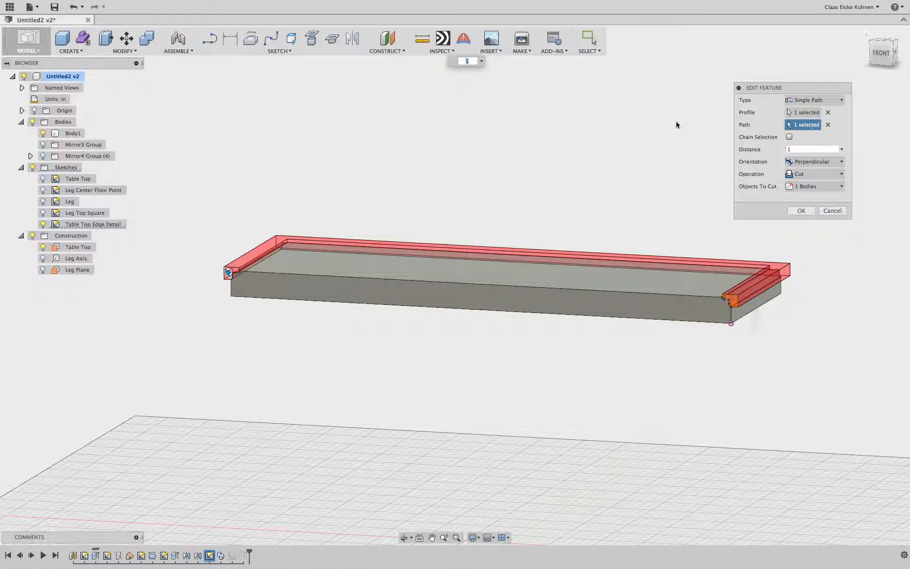
left_click(660, 297)
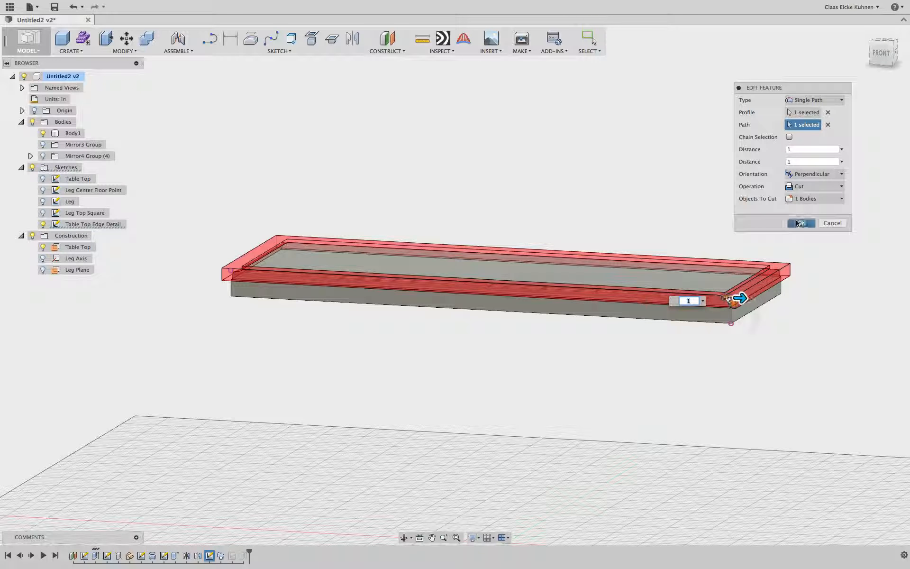
key("Return")
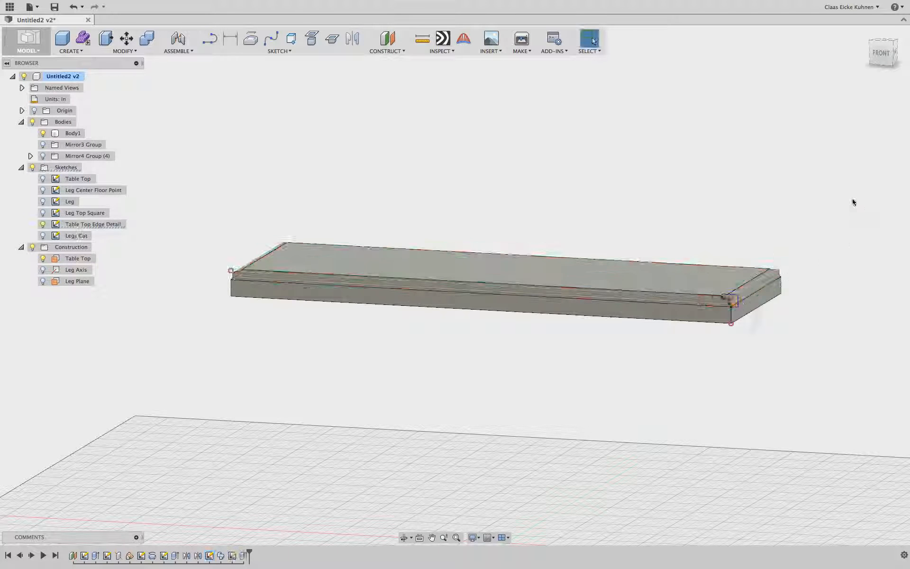
- Hide the Table Top Edge Detail sketch, show the Mirror4 Group legs and review the complete table from several sides
middle_click_drag(455, 285, 480, 231, "shift")
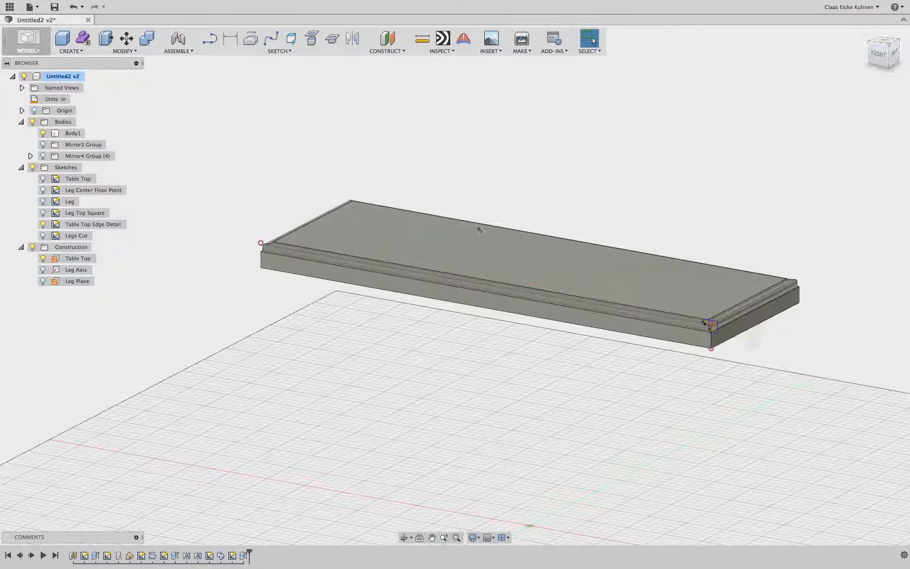
left_click(45, 226)
left_click(43, 225)
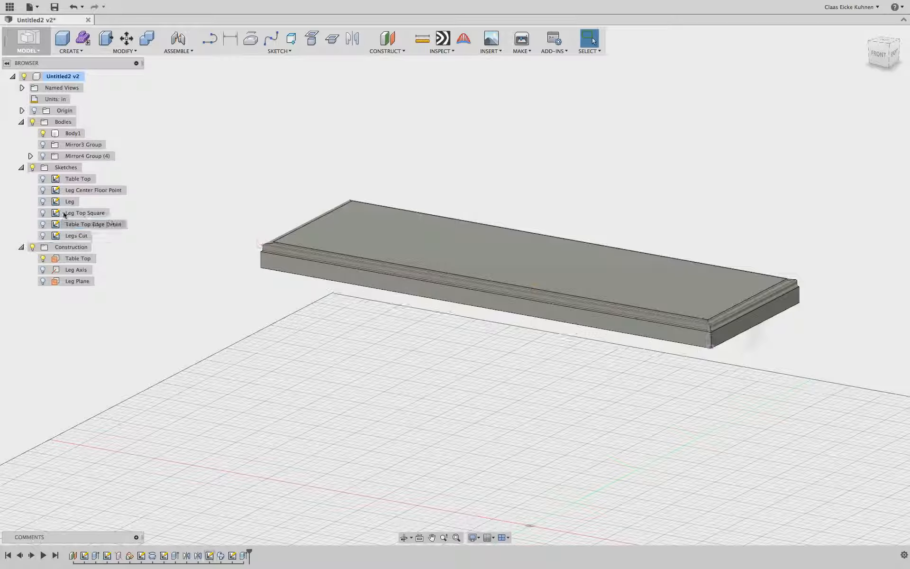
left_click(44, 155)
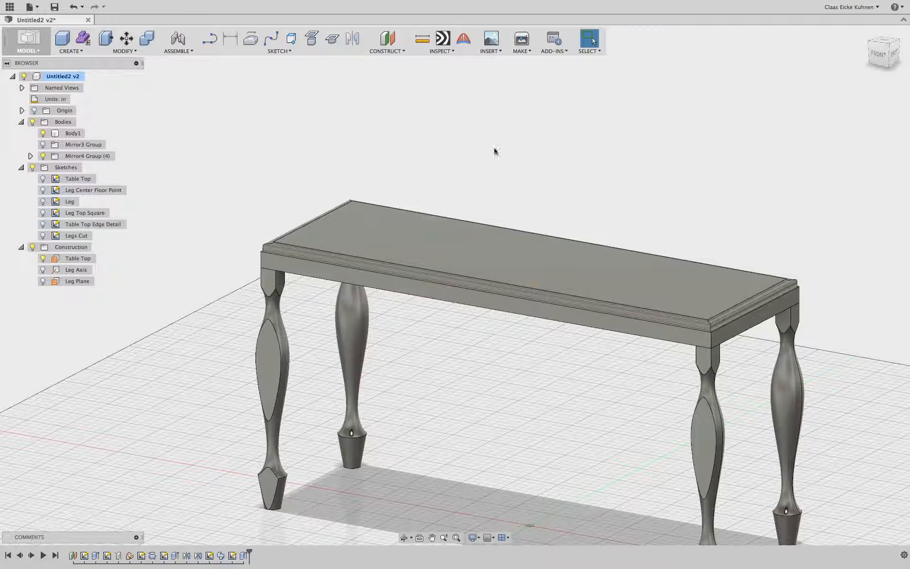
middle_click_drag(871, 49, 745, 57, "shift")
middle_click_drag(455, 285, 488, 280, "shift")
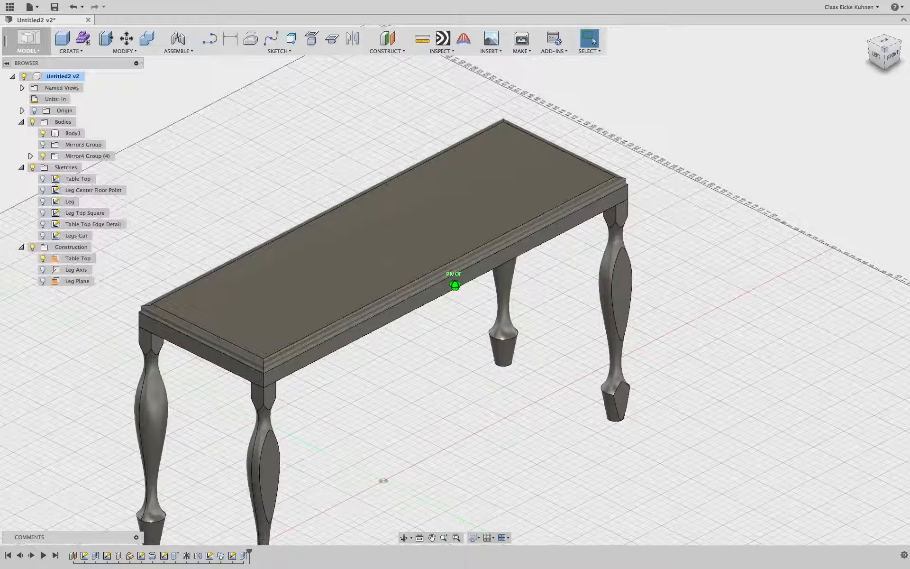
middle_click_drag(384, 480, 514, 470, "shift")
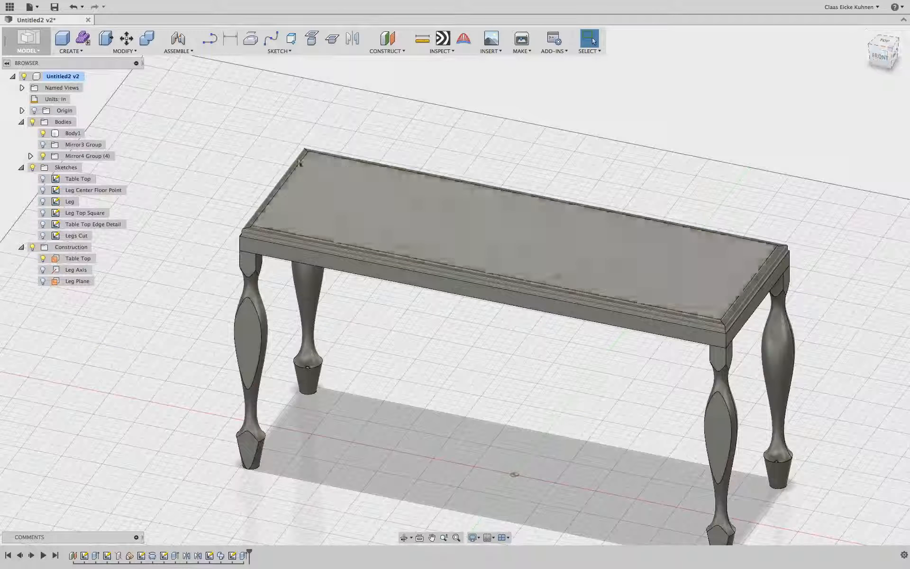
middle_click_drag(799, 322, 816, 195, "shift")
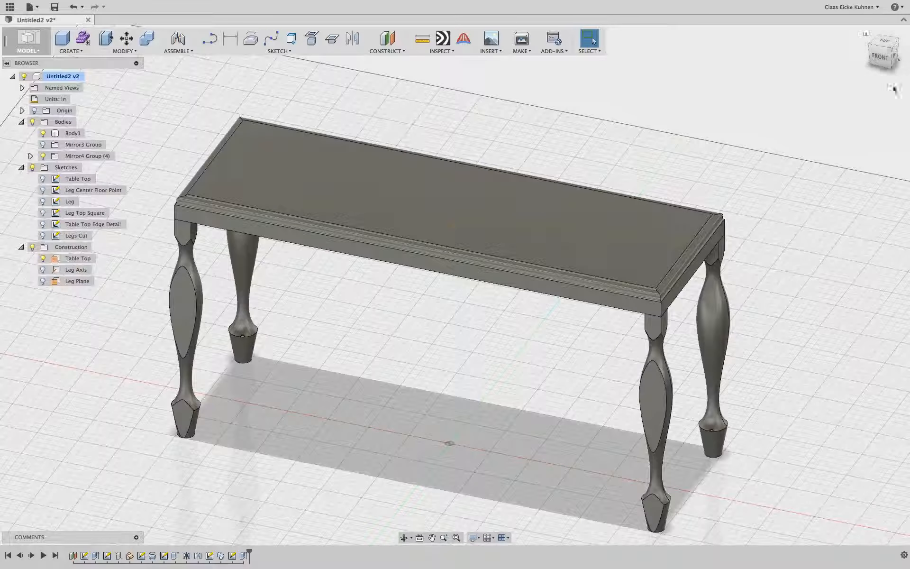